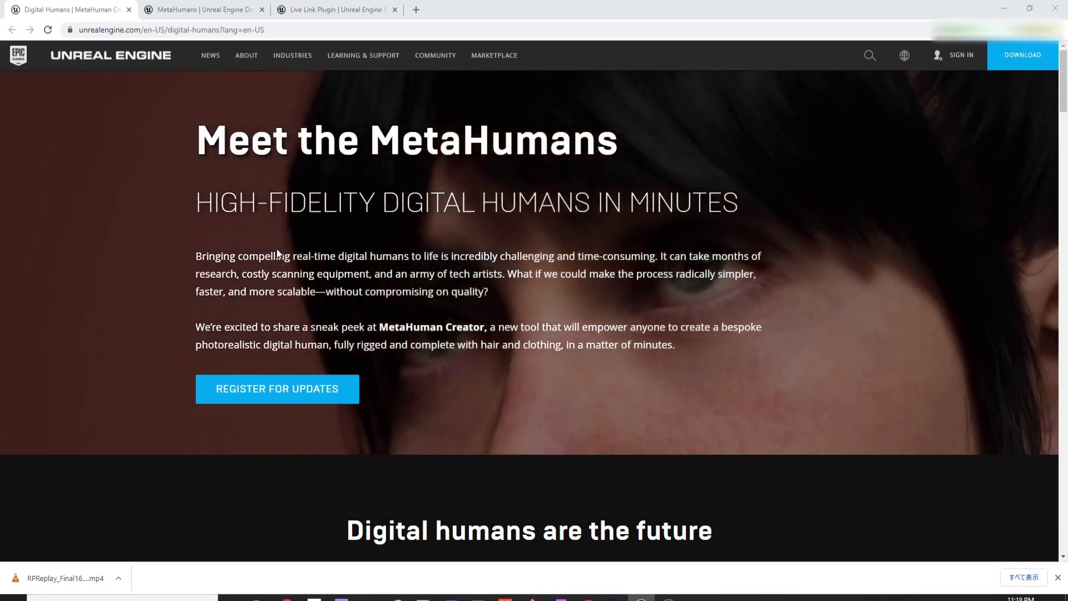
Step: Read through the Digital Humans web page, covering MetaHuman Creator, the free MetaHumans sample and the earlier digital human showcases
scroll(445, 181, down, 5)
scroll(462, 205, down, 6)
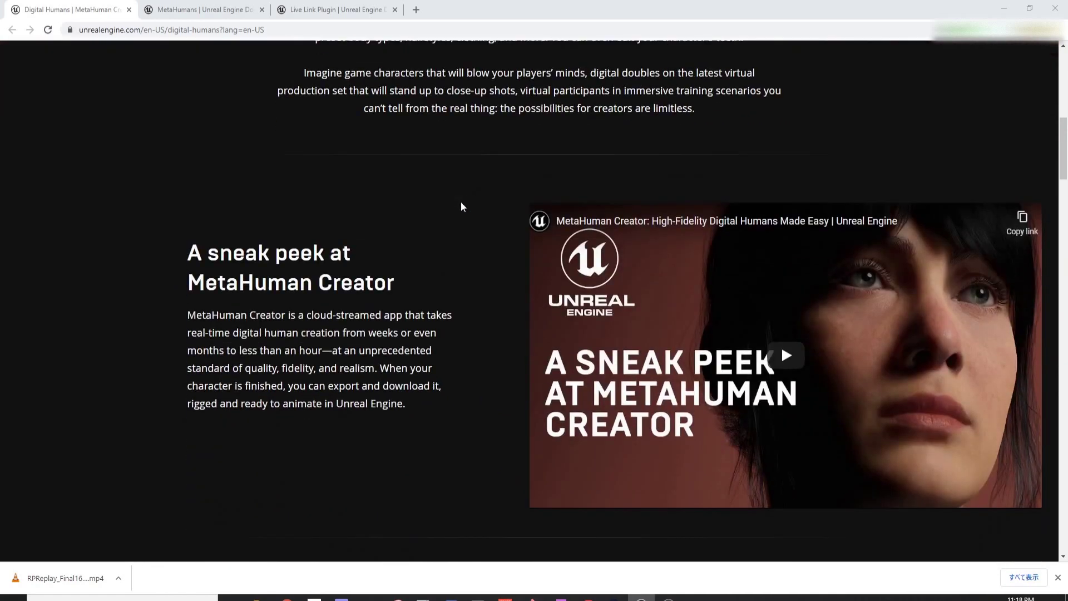
scroll(439, 269, down, 7)
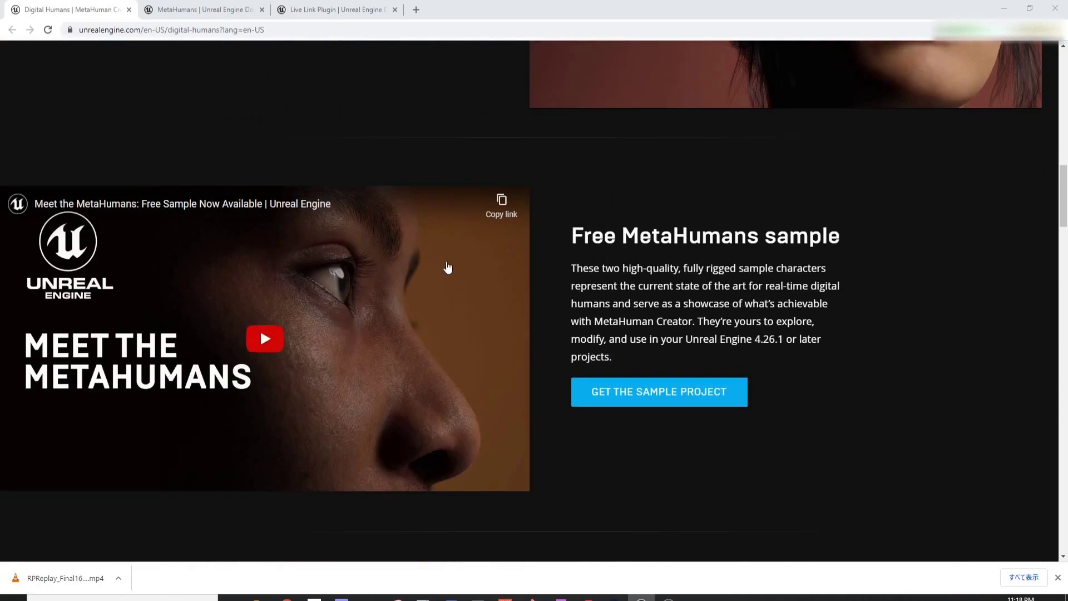
scroll(564, 245, down, 12)
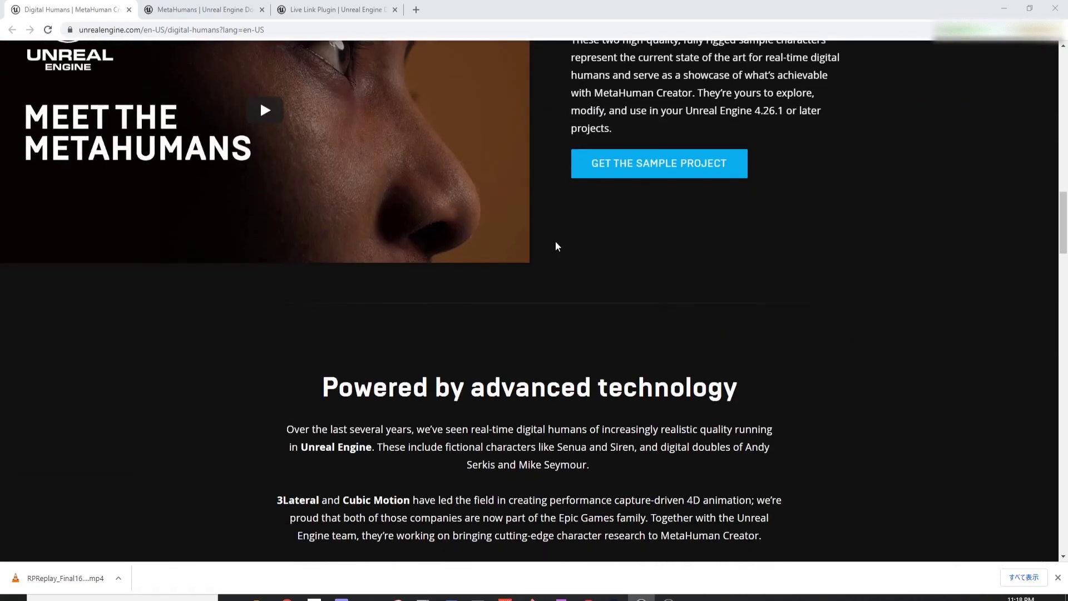
scroll(551, 246, down, 10)
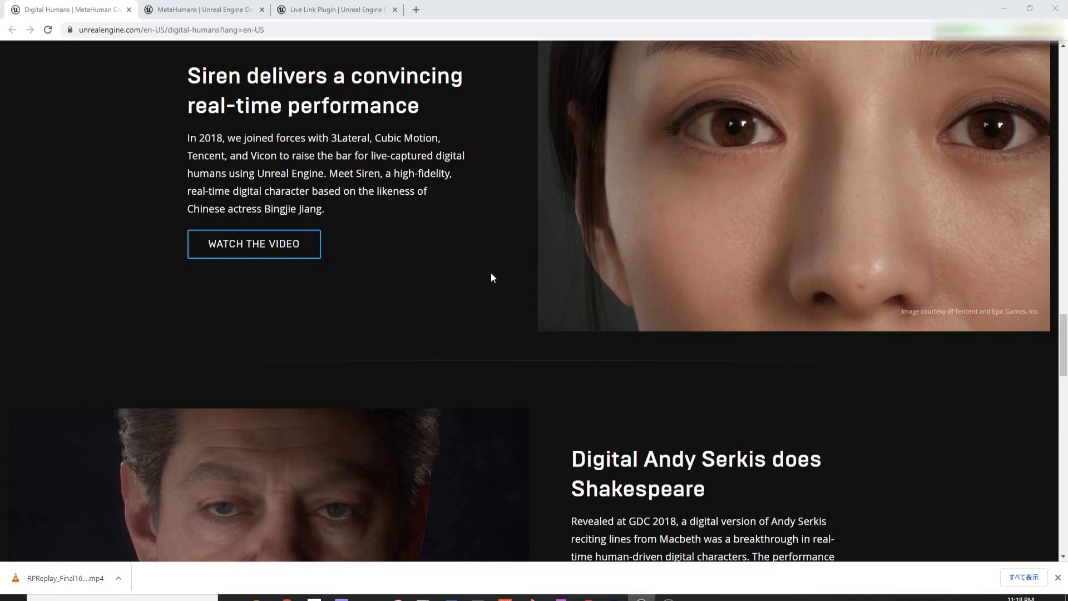
scroll(491, 274, down, 3)
scroll(582, 272, down, 2)
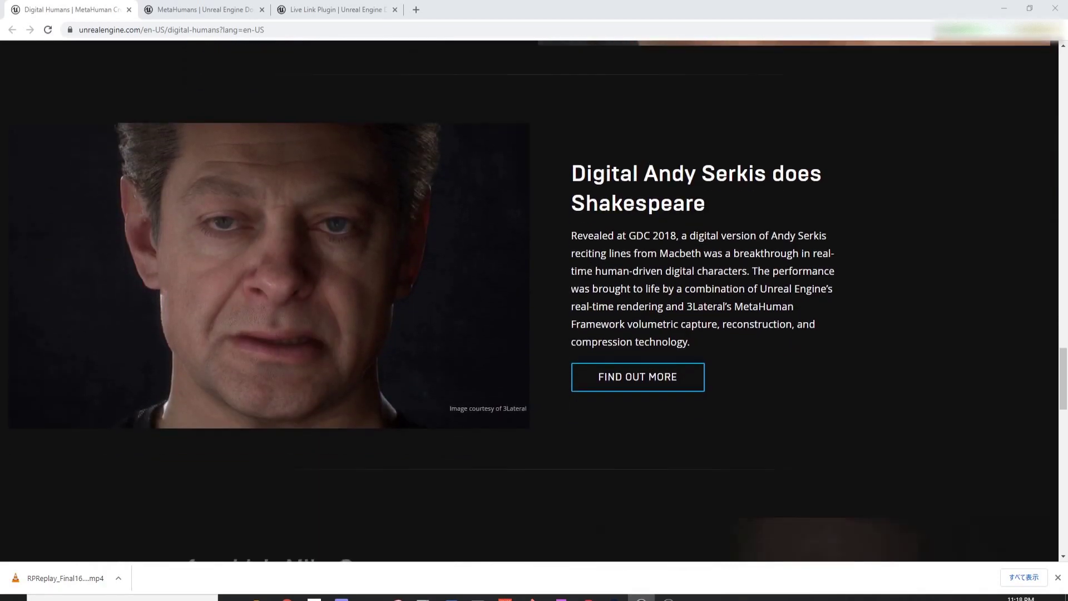
scroll(573, 274, down, 5)
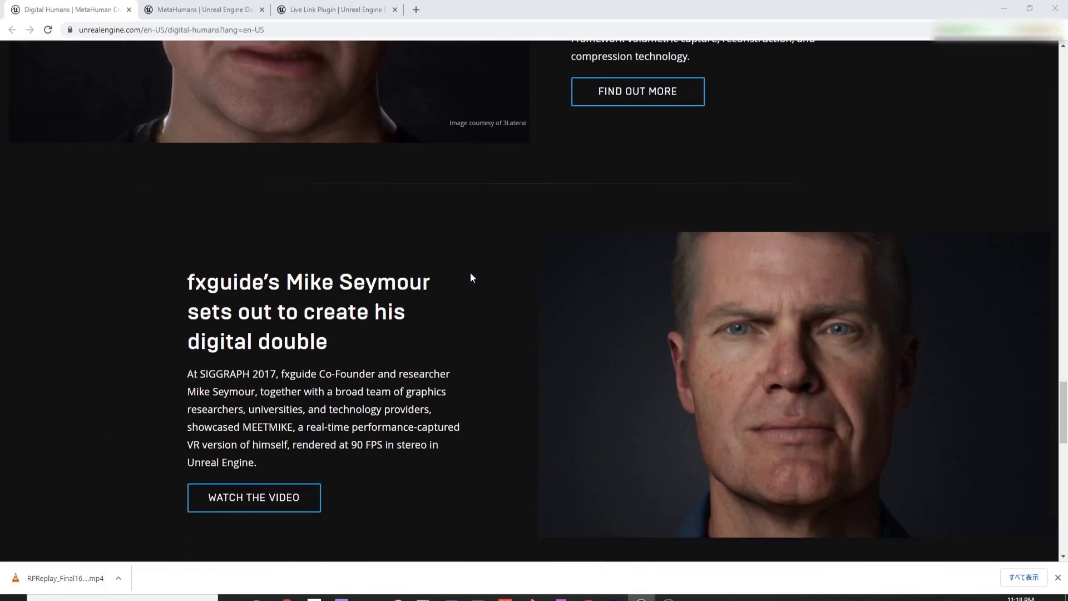
scroll(469, 276, down, 12)
scroll(471, 273, up, 20)
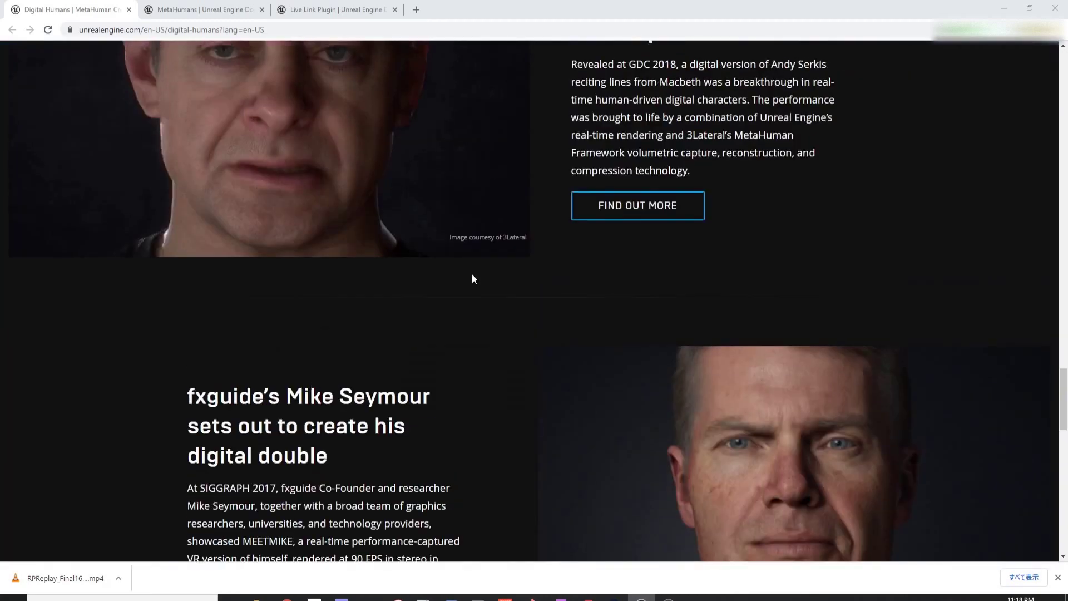
scroll(470, 282, up, 4)
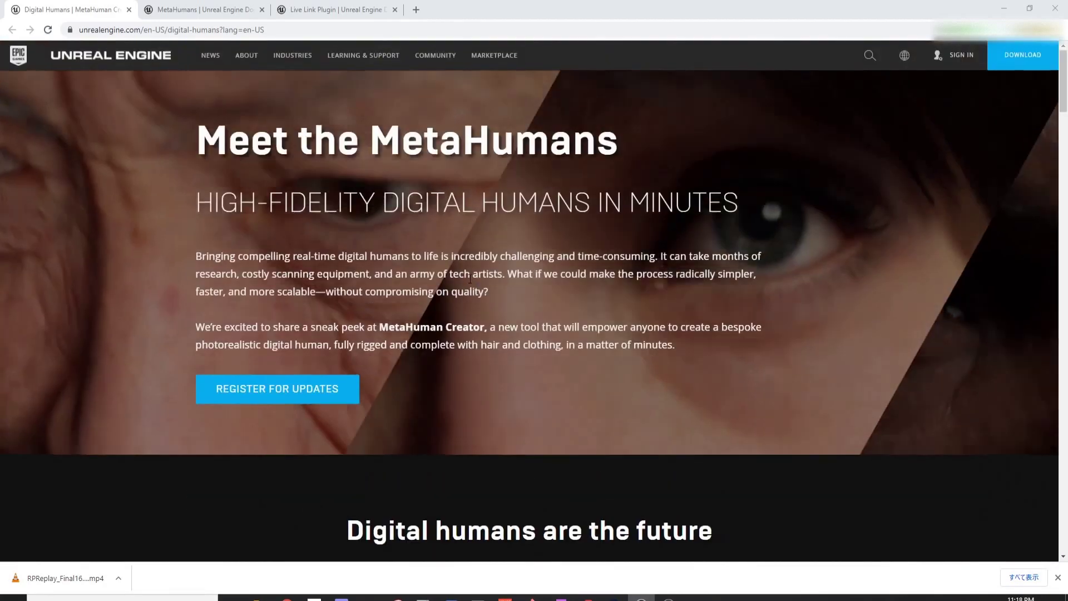
scroll(469, 284, down, 4)
scroll(468, 285, up, 1)
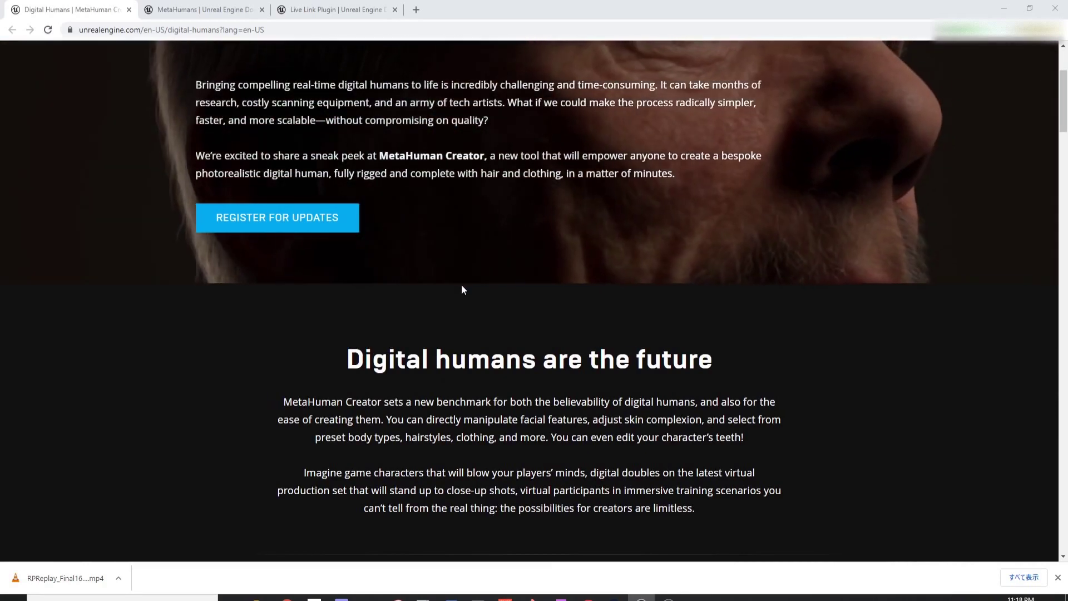
scroll(462, 285, up, 3)
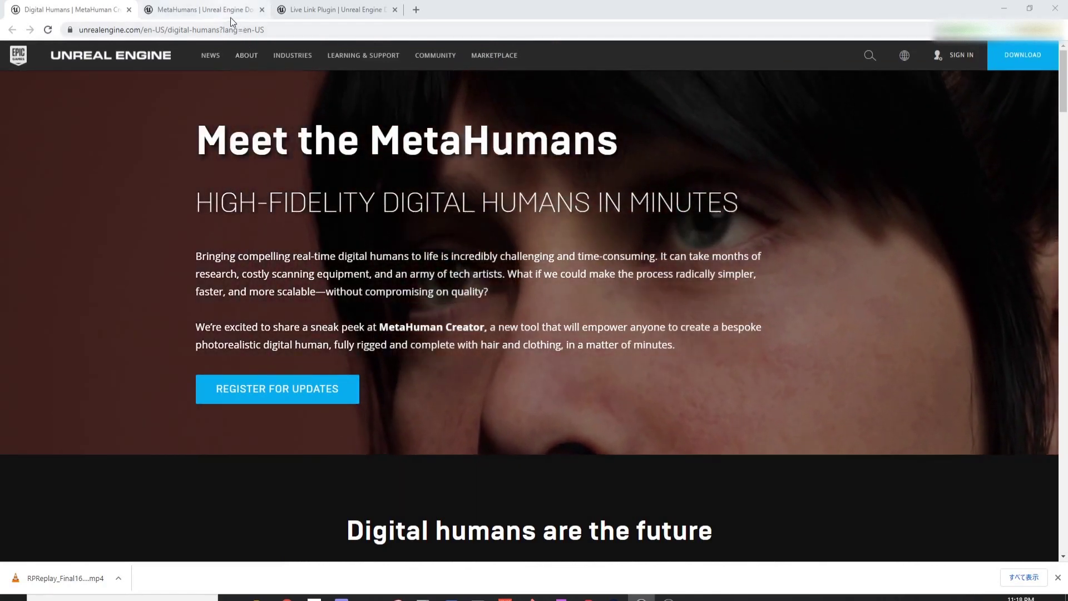
Step: Open the MetaHumans documentation page and examine its sections on project file structure, Blueprint component types and the LODSync component
click(231, 17)
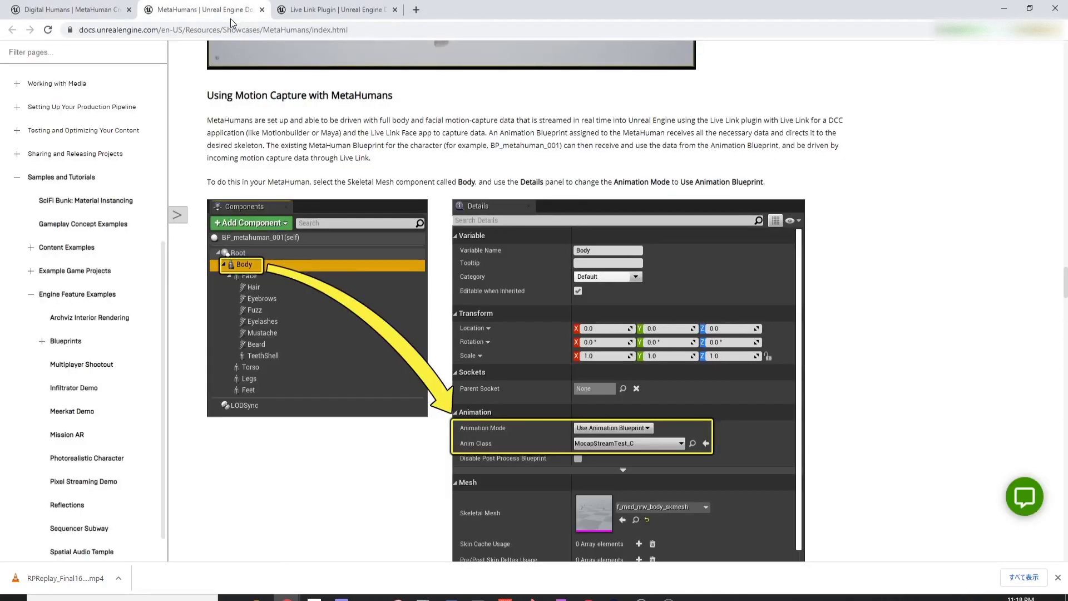
scroll(345, 184, up, 15)
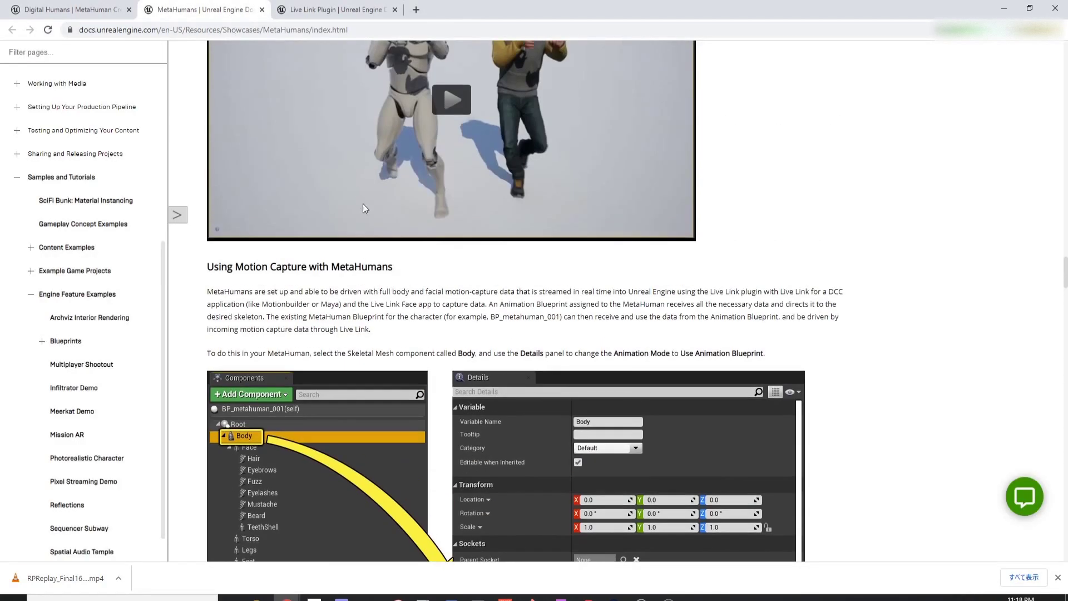
scroll(360, 242, up, 20)
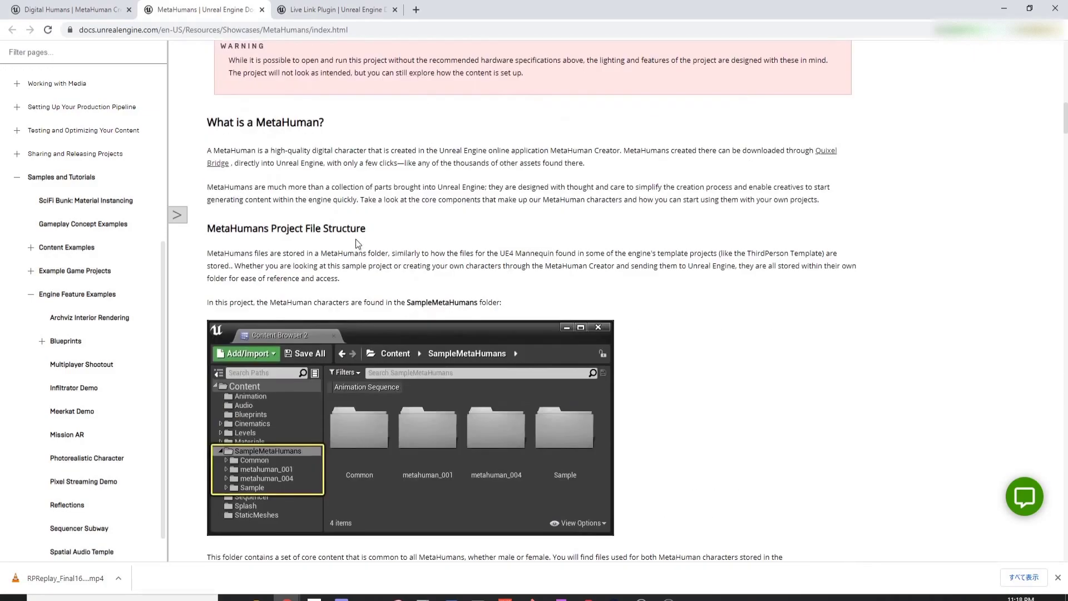
scroll(356, 244, down, 10)
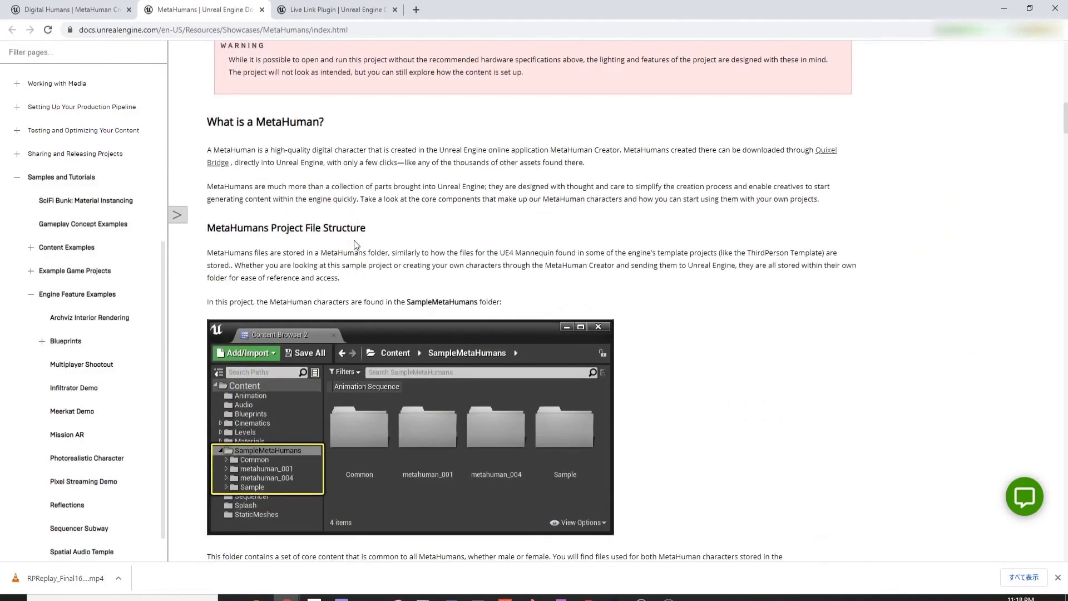
scroll(354, 245, down, 12)
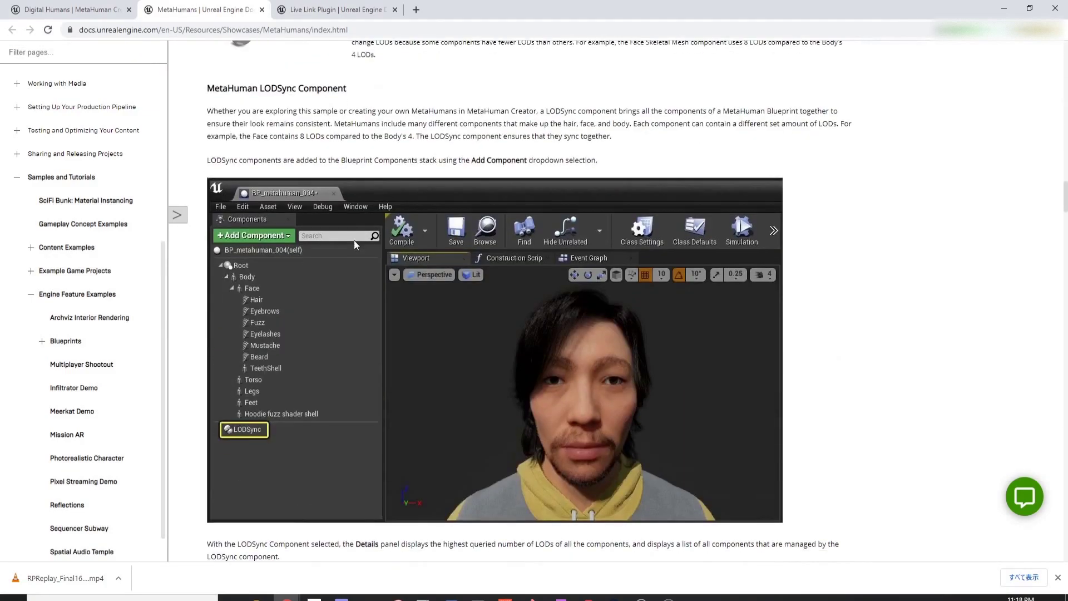
scroll(354, 239, up, 6)
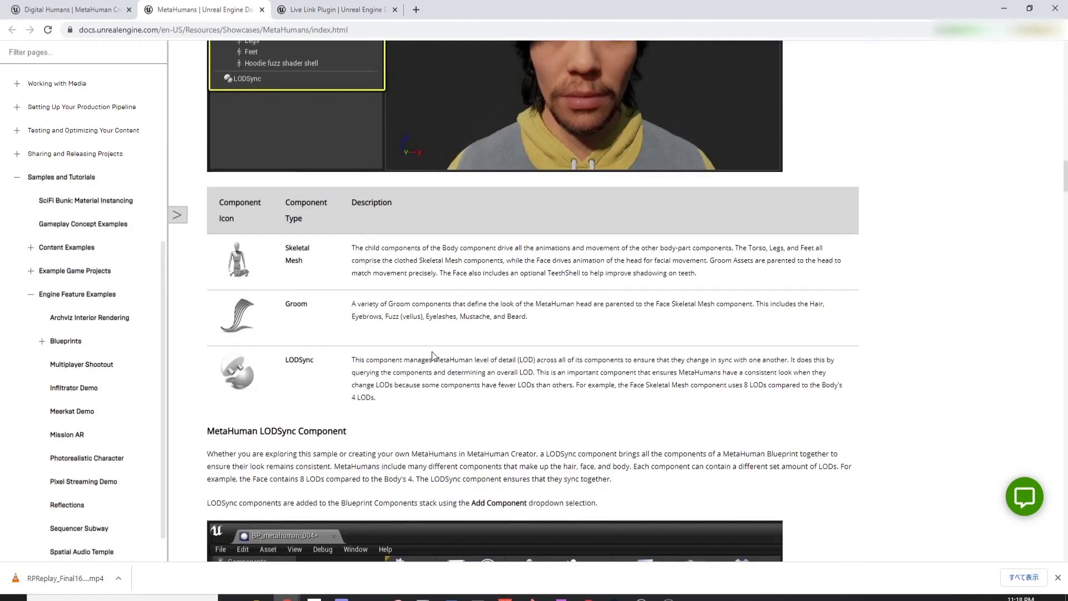
scroll(430, 347, down, 4)
scroll(414, 331, up, 2)
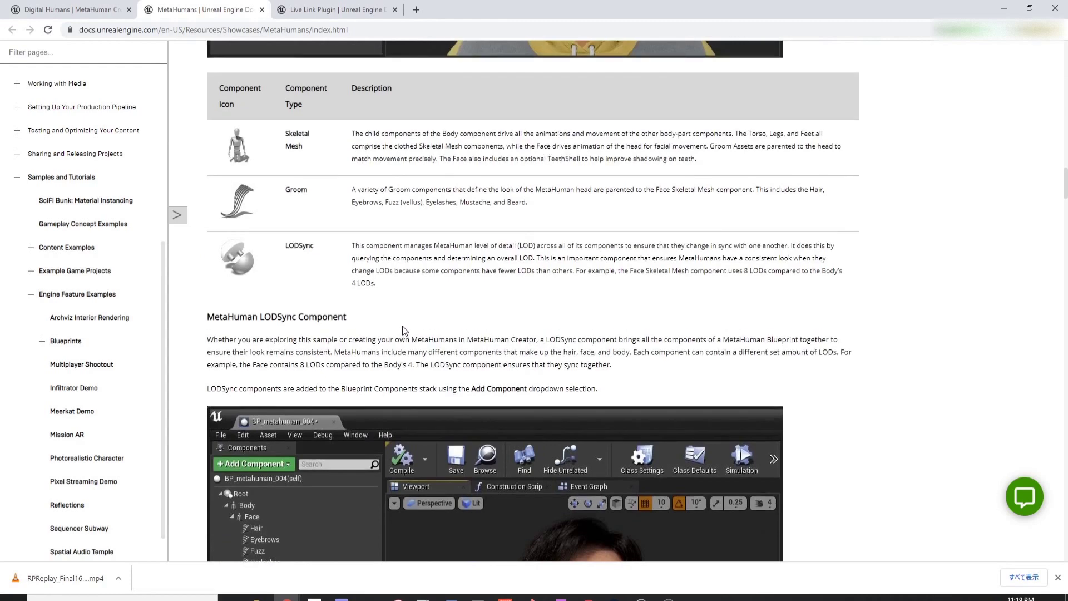
Step: Examine the MetaHumans documentation on LODSync properties, animation retargeting, motion capture through Live Link and the layered control rigs
scroll(405, 327, down, 13)
scroll(478, 321, down, 5)
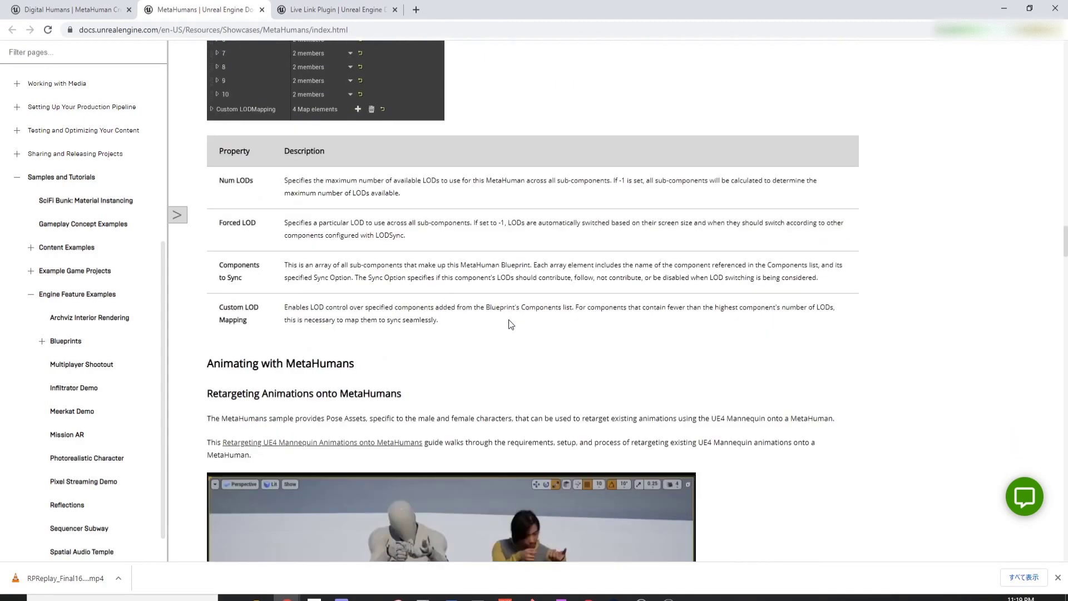
scroll(509, 324, down, 6)
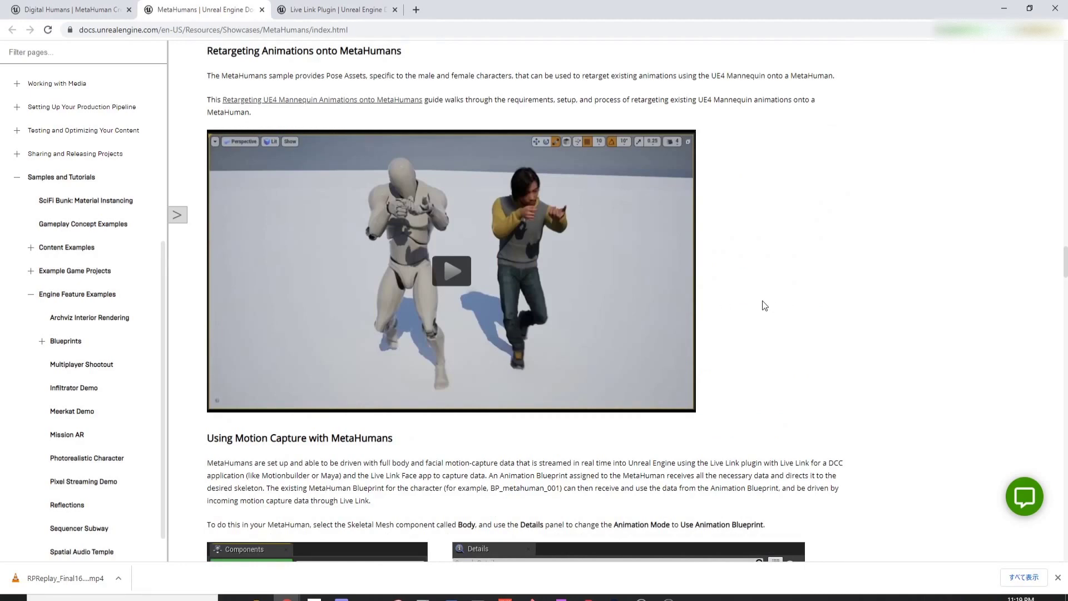
scroll(763, 304, down, 4)
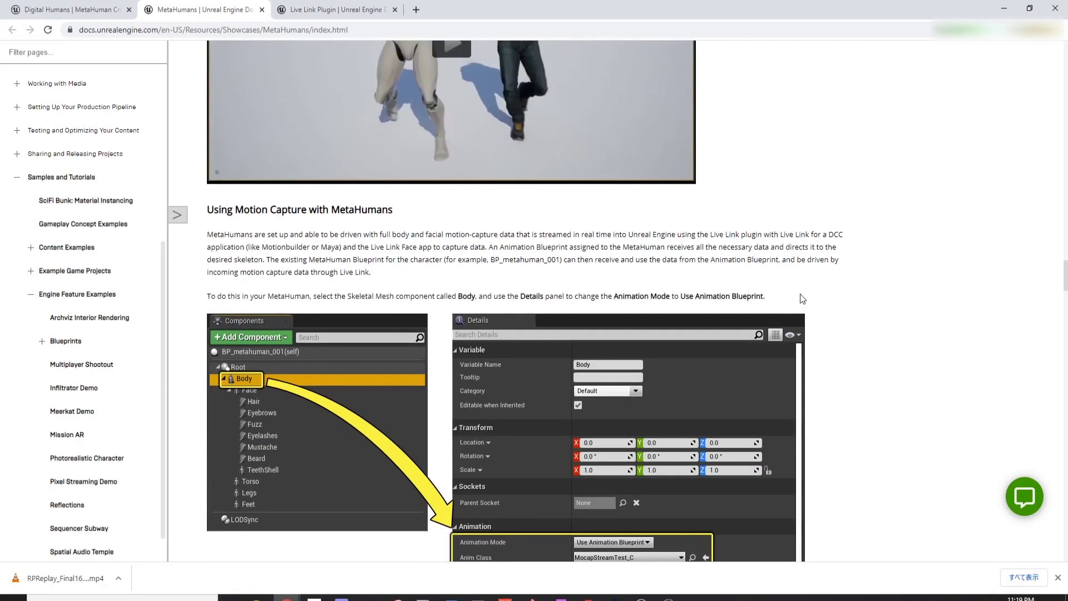
scroll(823, 298, down, 5)
scroll(823, 300, down, 2)
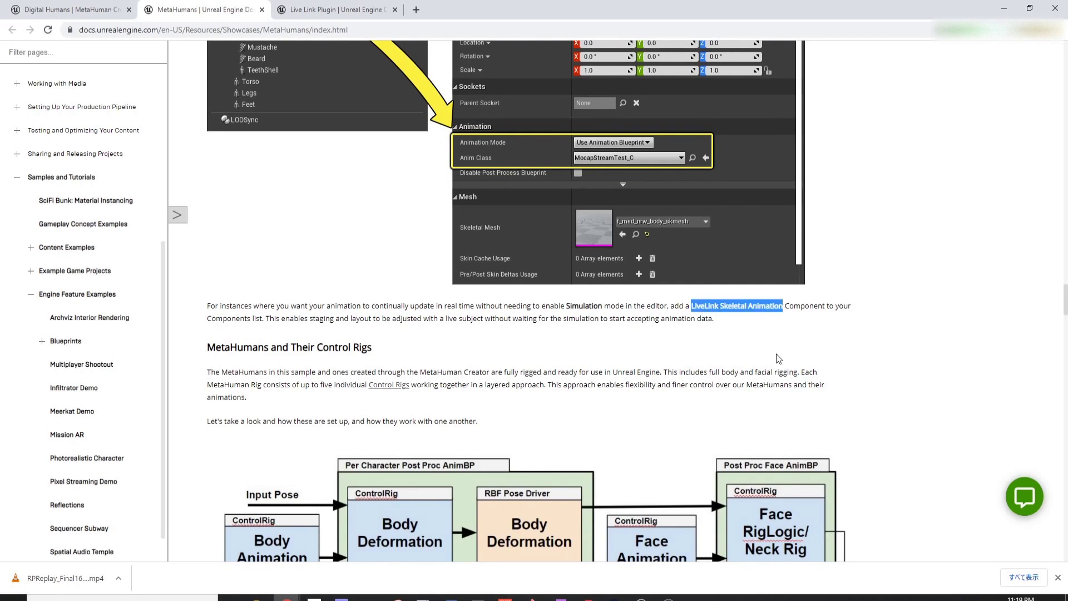
scroll(745, 340, down, 7)
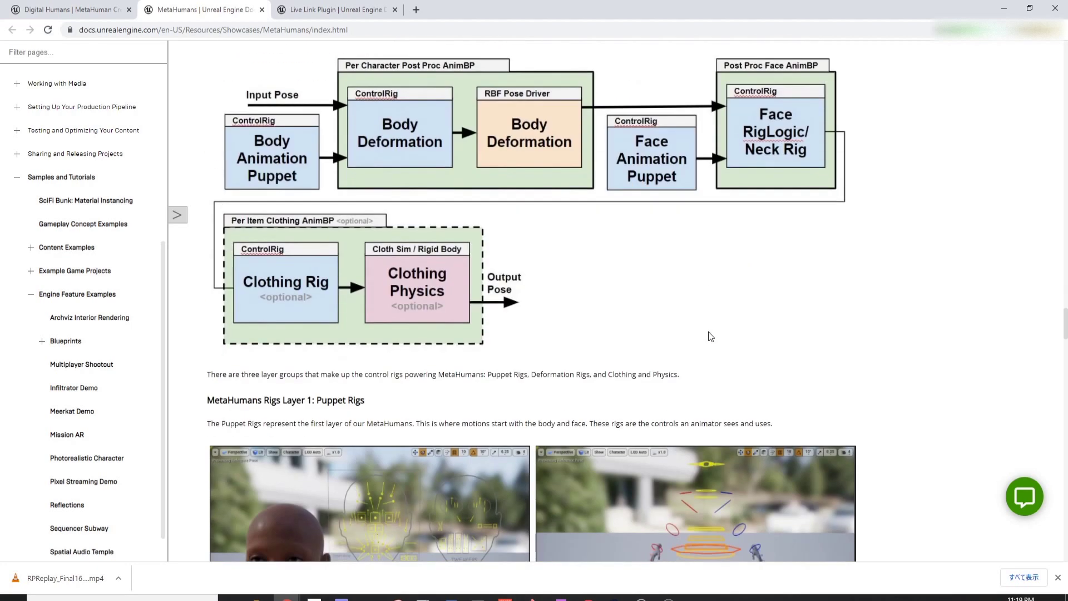
scroll(649, 252, down, 6)
scroll(649, 253, up, 20)
scroll(647, 252, up, 20)
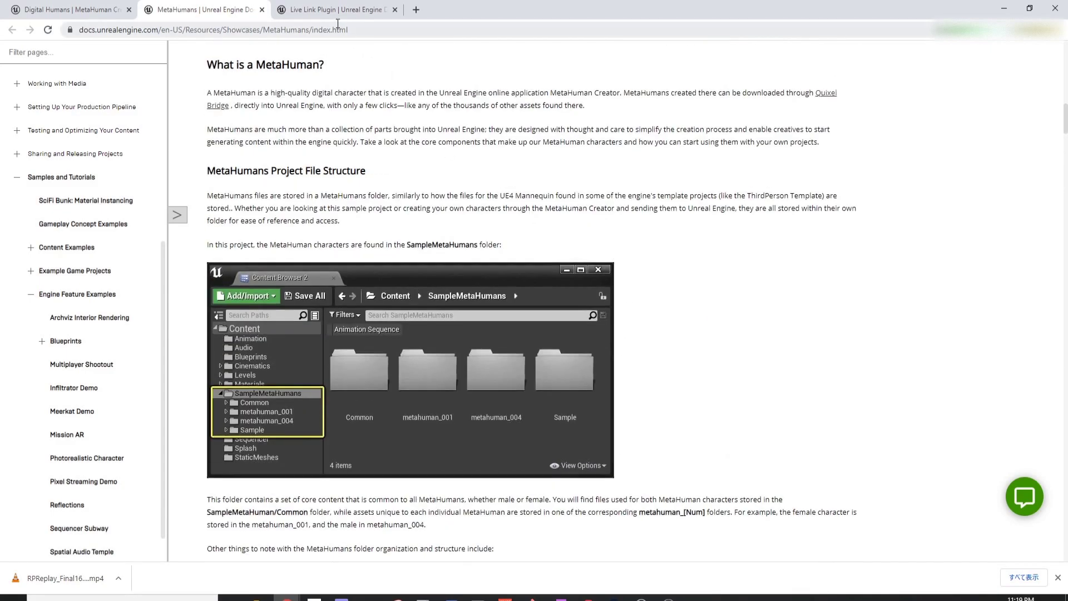
Step: Open the Live Link Plugin documentation and examine how to enable the plugin, configure its settings and add a source
click(327, 12)
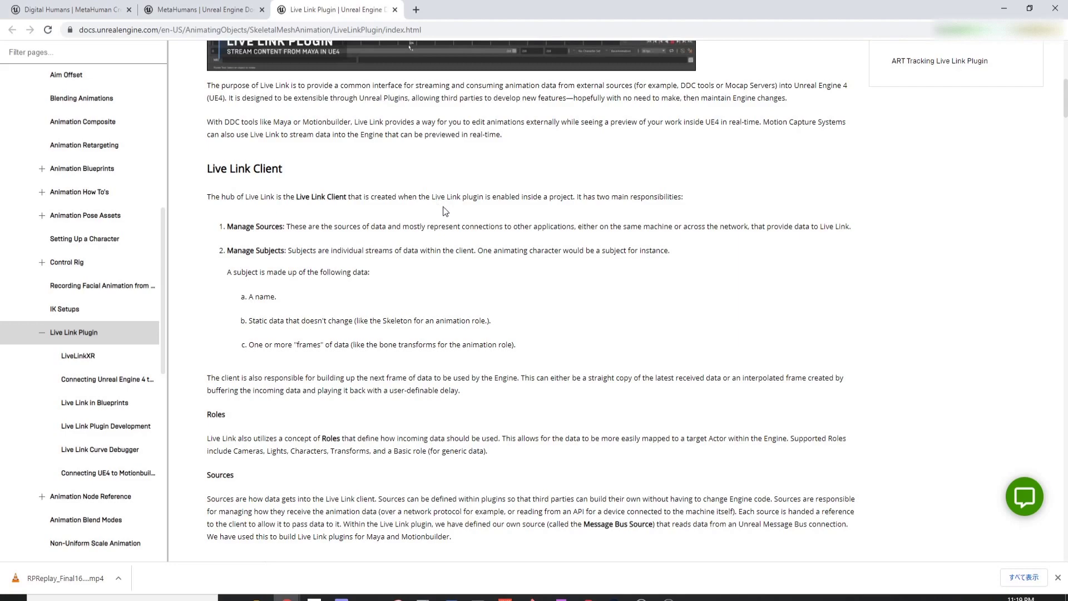
scroll(445, 212, up, 10)
scroll(483, 242, down, 20)
scroll(483, 242, down, 9)
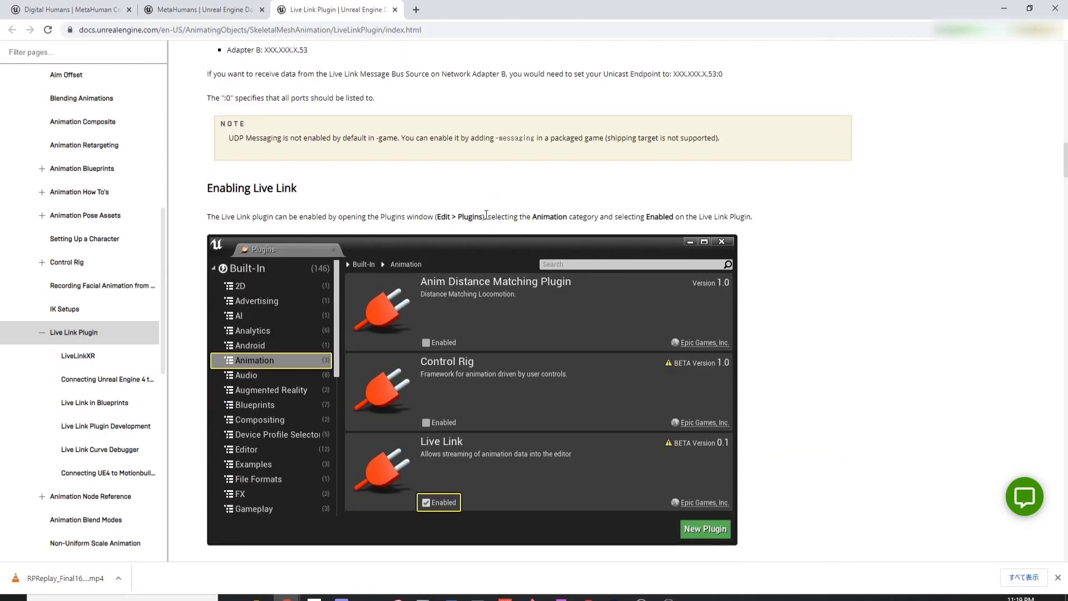
scroll(695, 234, down, 15)
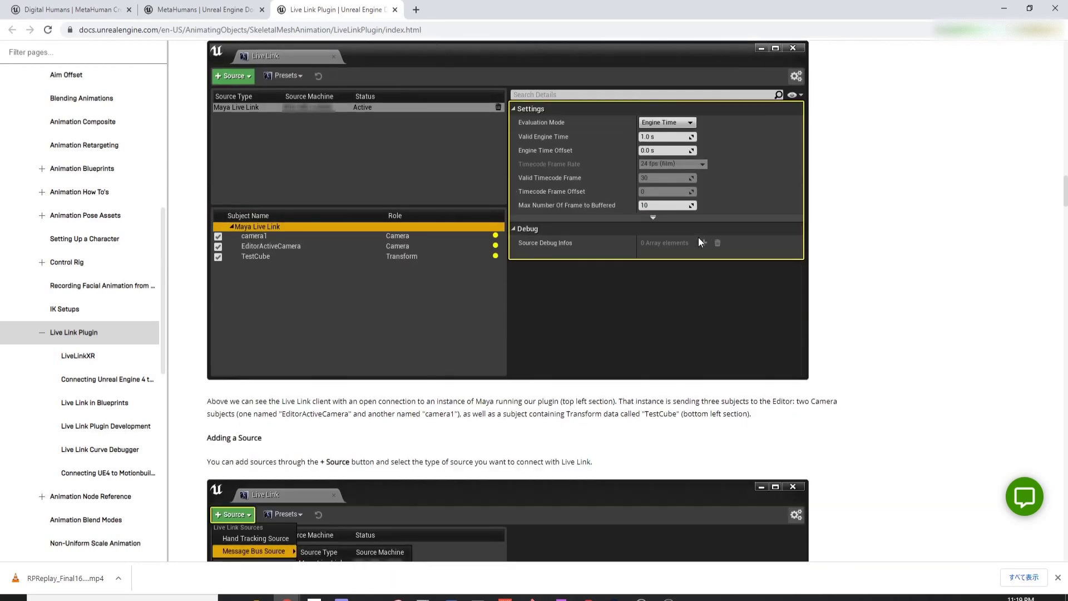
Step: Switch to the Epic Games Launcher and open the MetaHumans project from the Engine Feature Samples in the Learn section
click(81, 9)
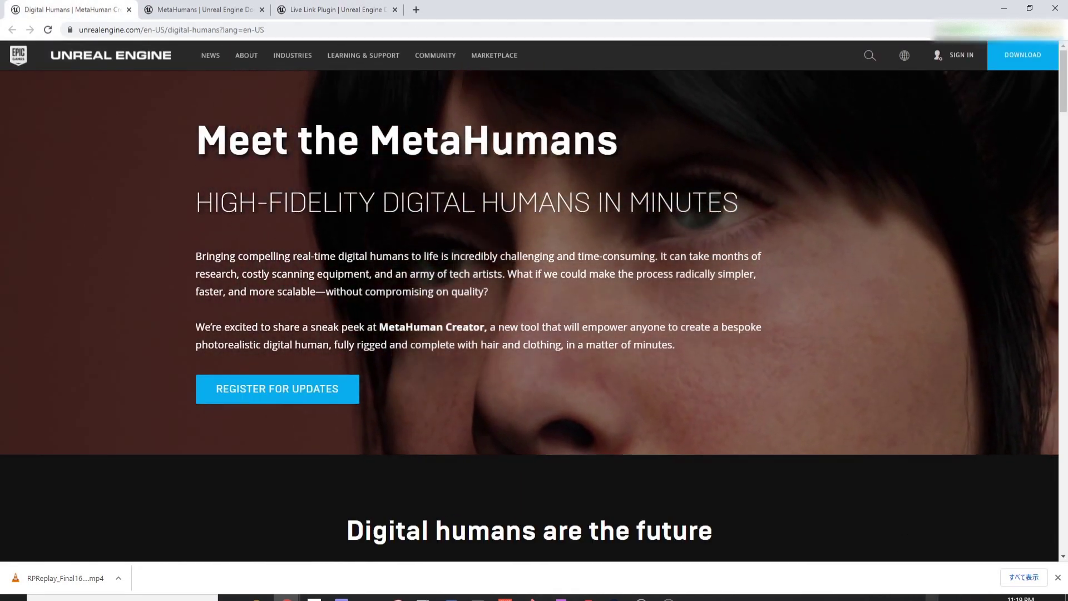
click(931, 598)
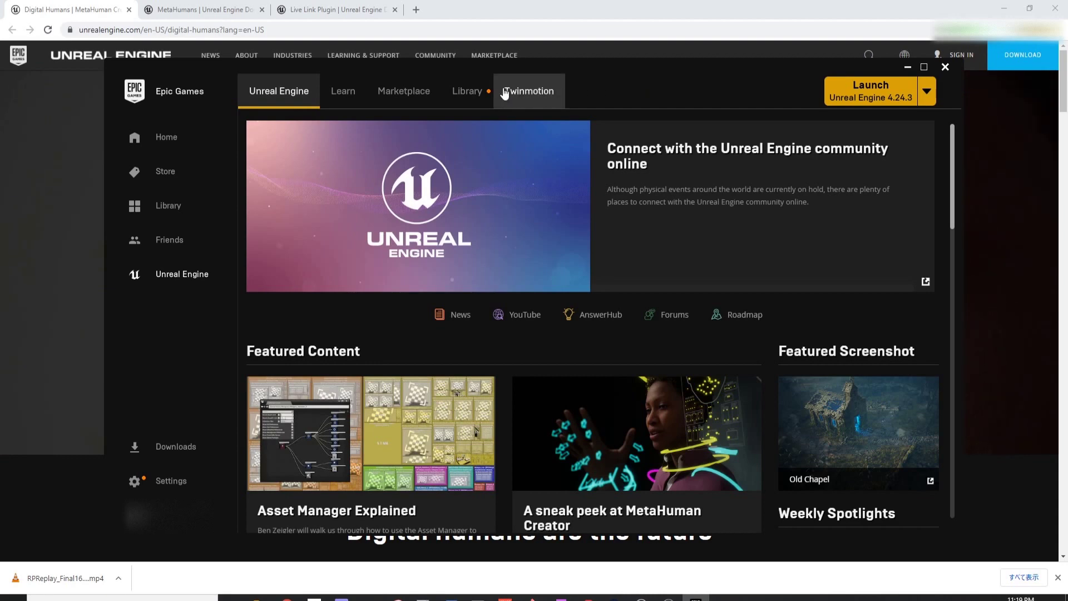
click(362, 92)
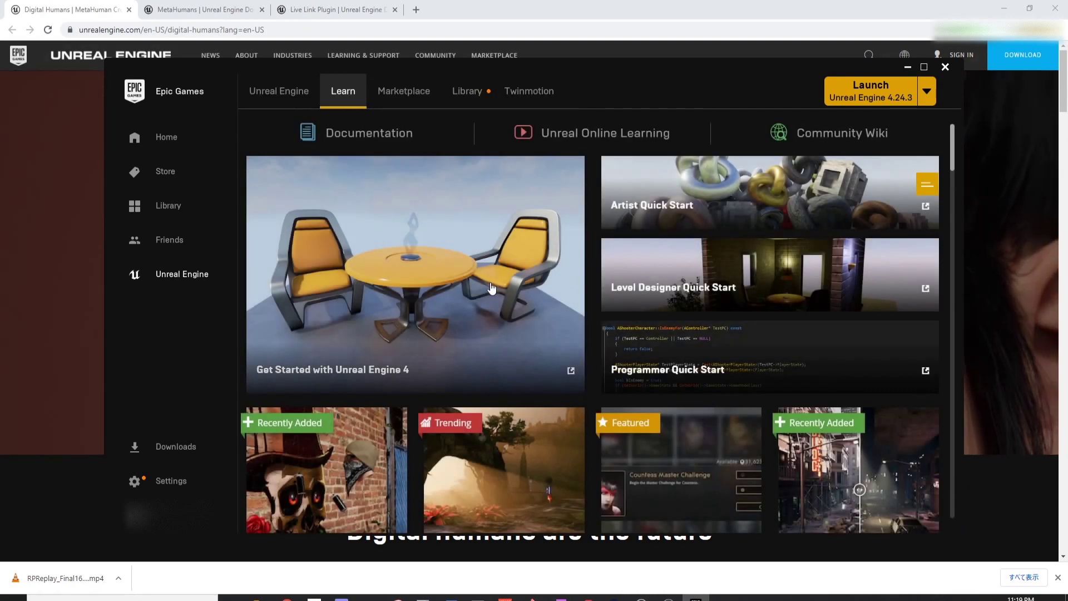
scroll(491, 287, down, 3)
scroll(491, 287, down, 5)
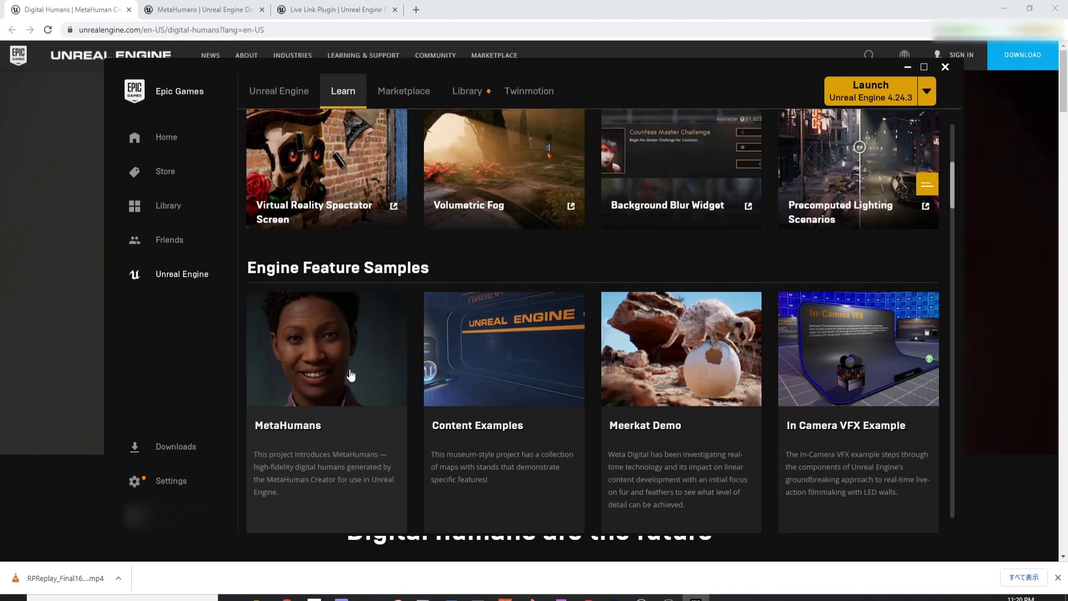
click(351, 376)
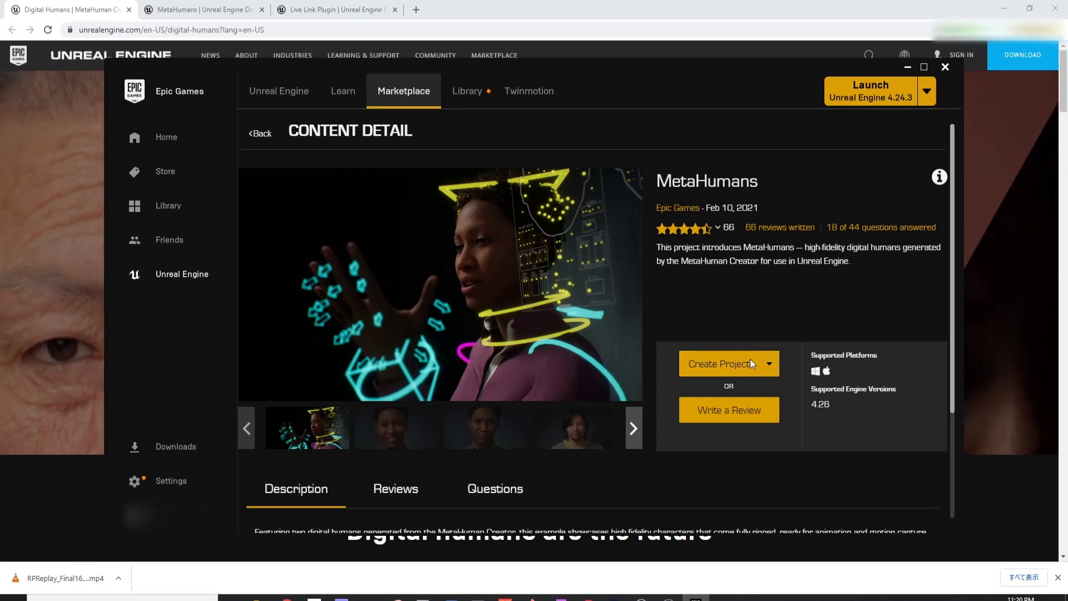
Step: Start creating a project from the MetaHumans sample and back out at the project name and location prompt
click(744, 368)
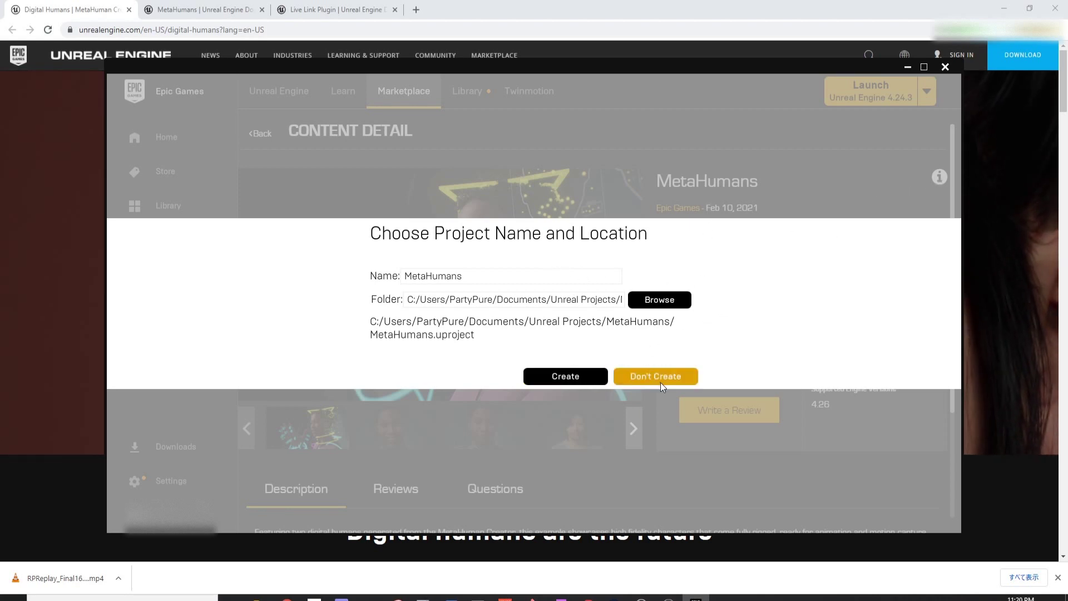
click(660, 377)
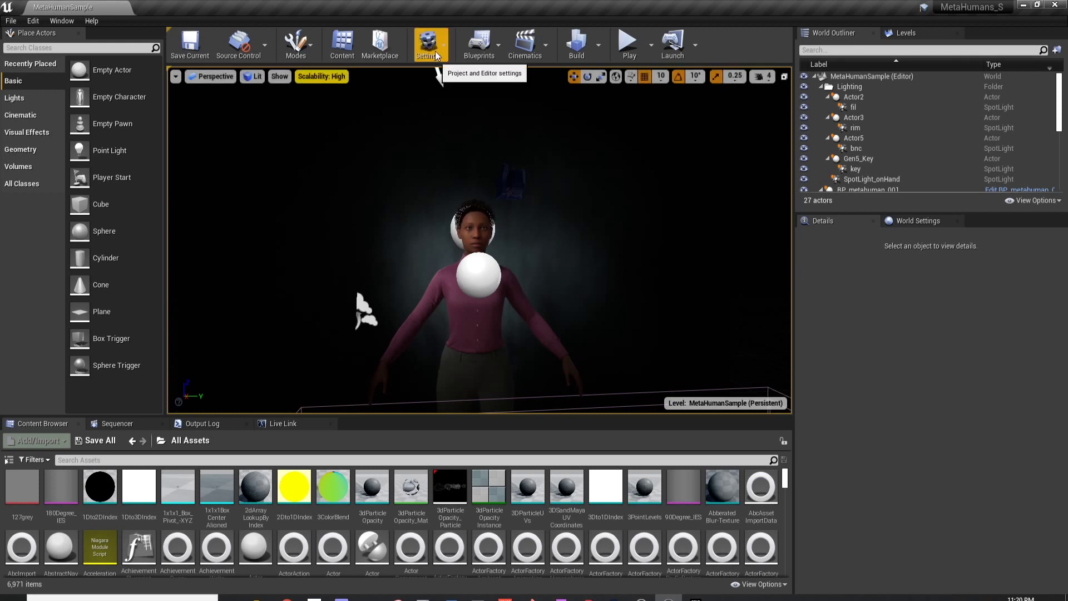
Step: Examine the engine scalability settings, including the resolution scale and the quality level of each category
click(434, 52)
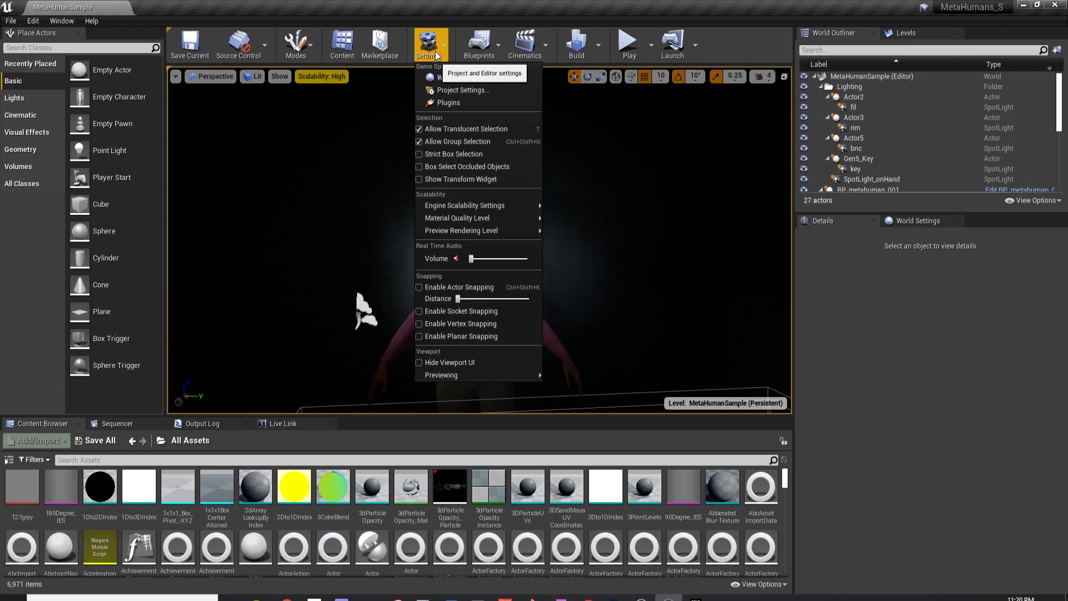
mouse_move(494, 208)
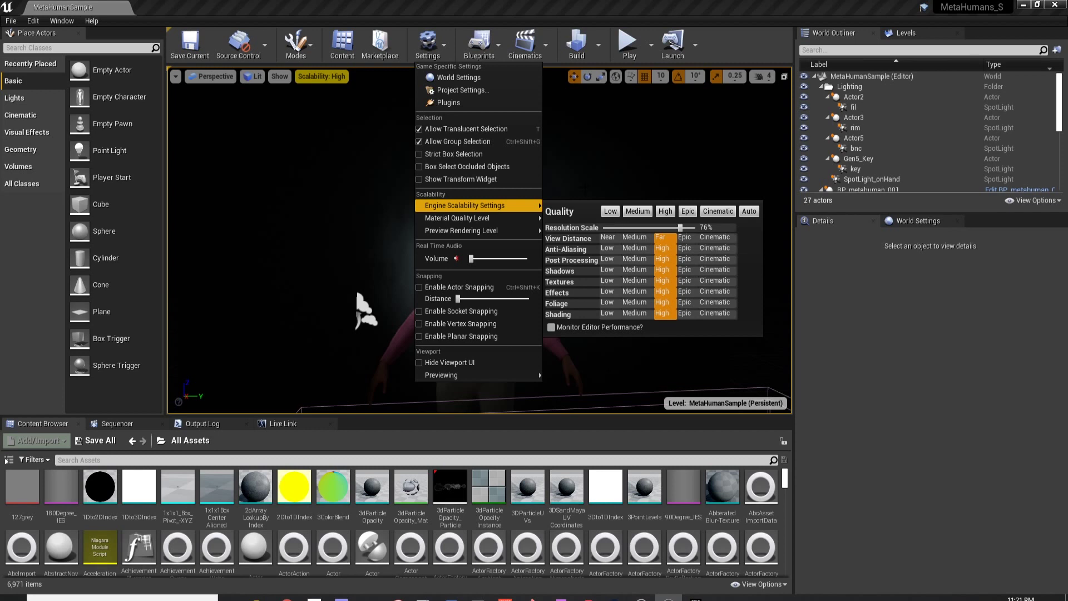
click(445, 19)
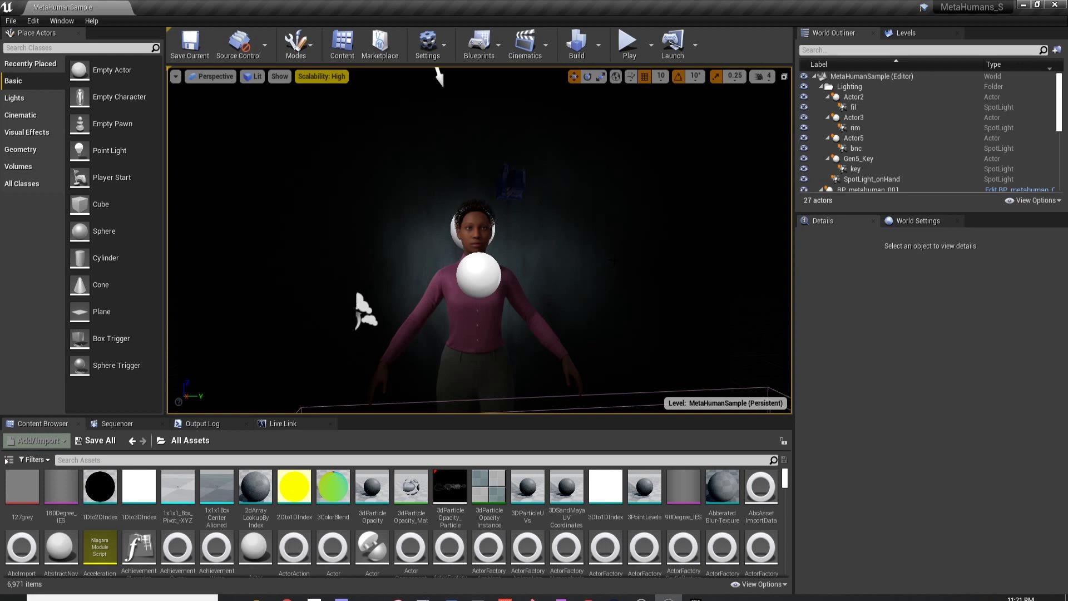
Step: Move the BP_metahuman_004 actor onto the first MetaHuman's spot, at X about 129.58 and Z 10
right_drag(438, 75, 504, 72)
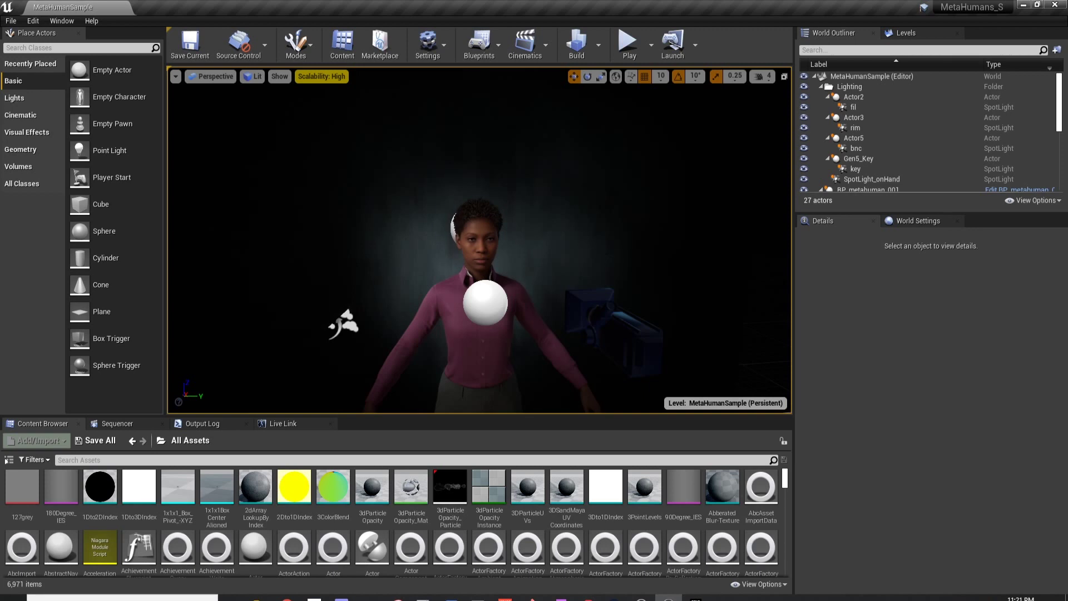
right_drag(586, 245, 392, 178)
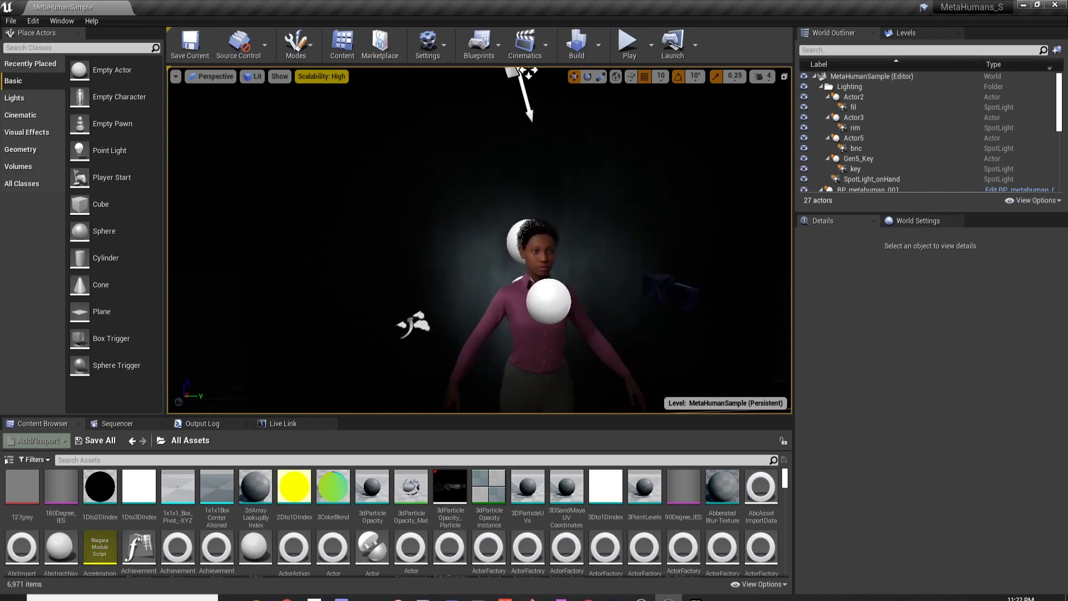
mouse_move(392, 178)
right_down()
mouse_move(392, 200)
mouse_move(393, 170)
mouse_move(409, 189)
right_up()
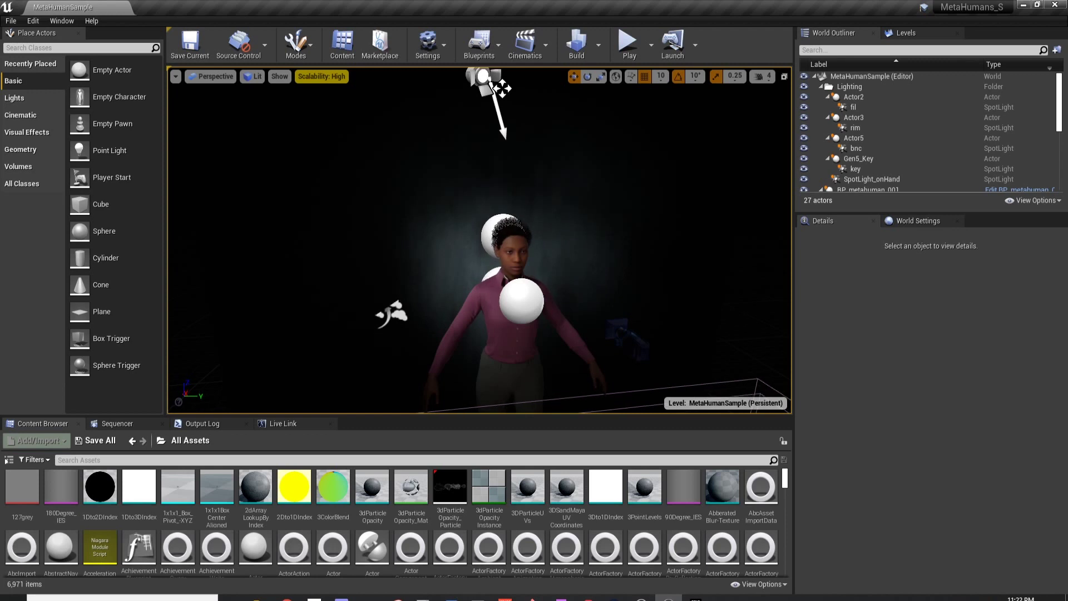
drag(501, 88, 492, 72)
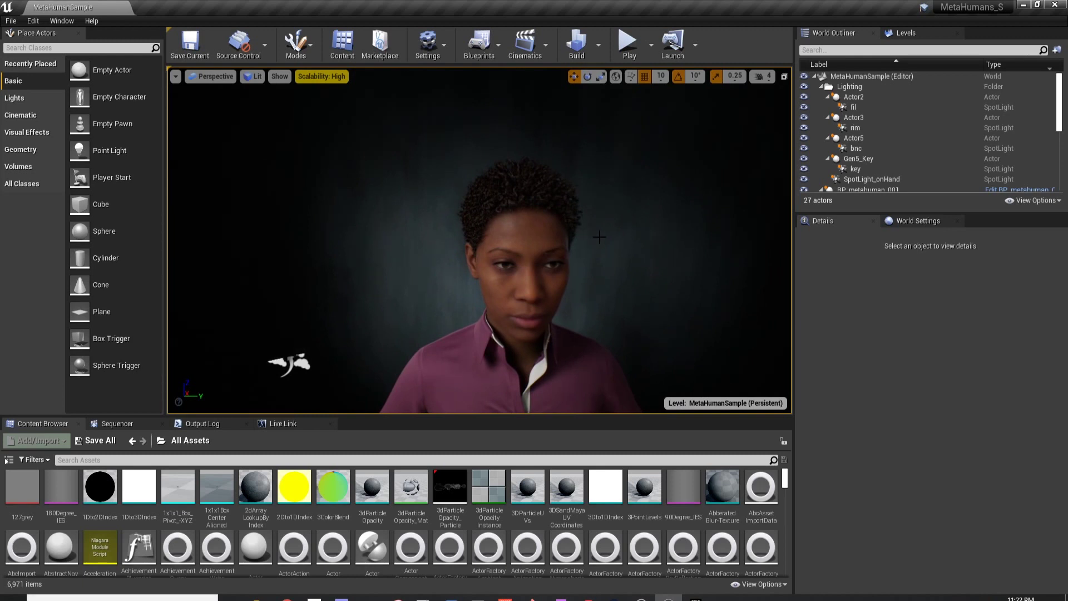
right_drag(296, 129, 296, 129)
right_drag(479, 239, 478, 239)
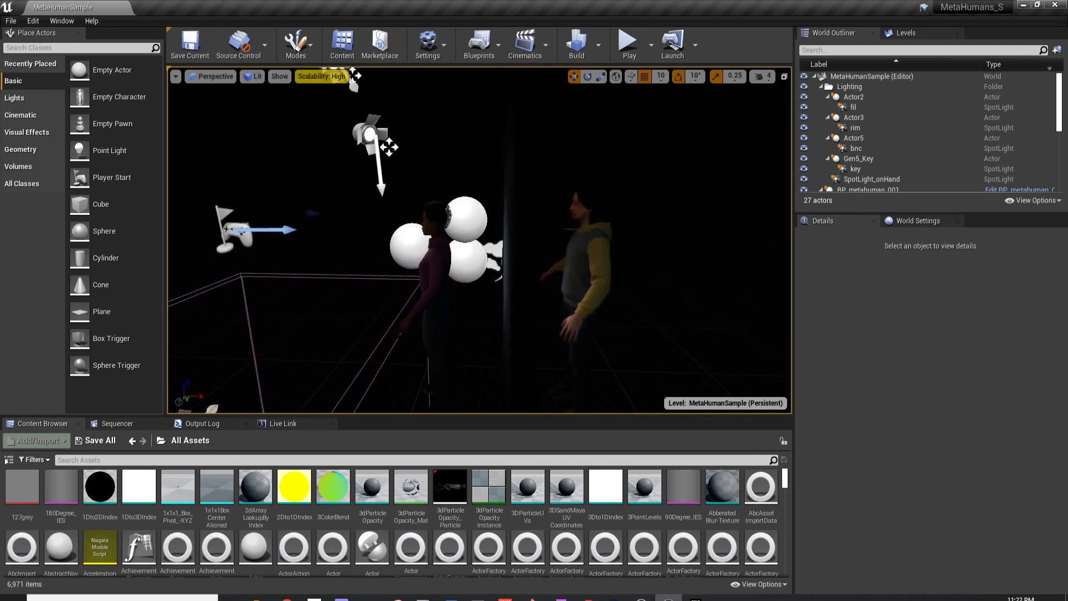
click(604, 245)
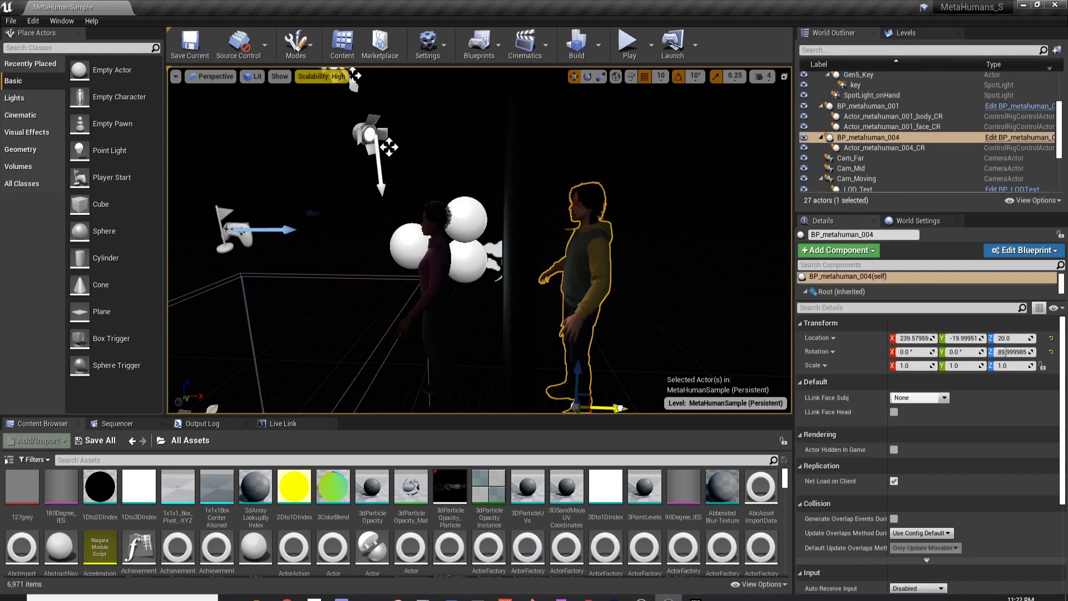
drag(623, 401, 484, 400)
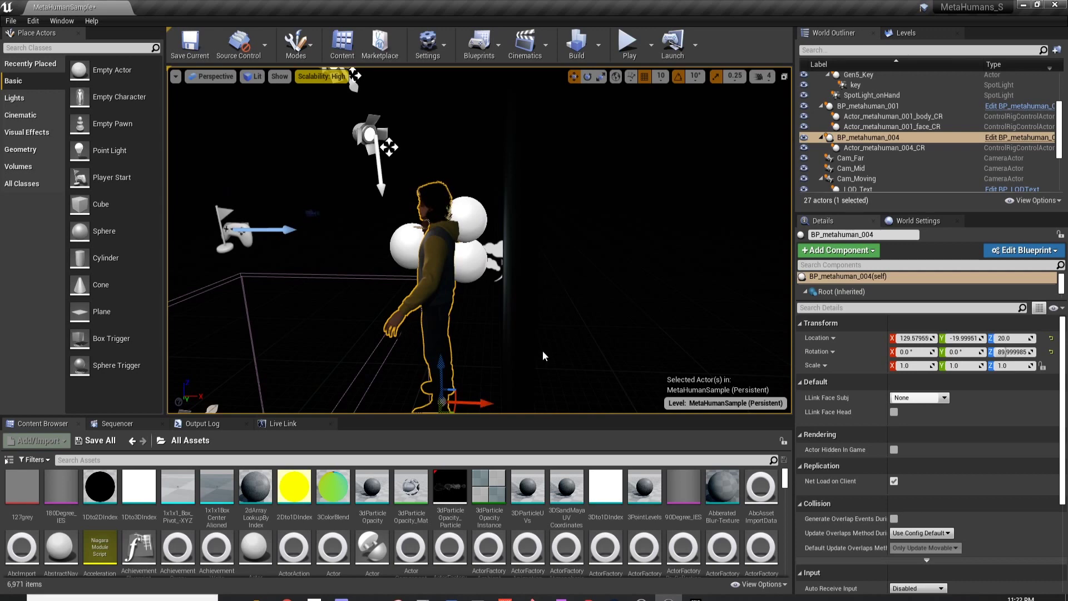
drag(542, 350, 631, 231)
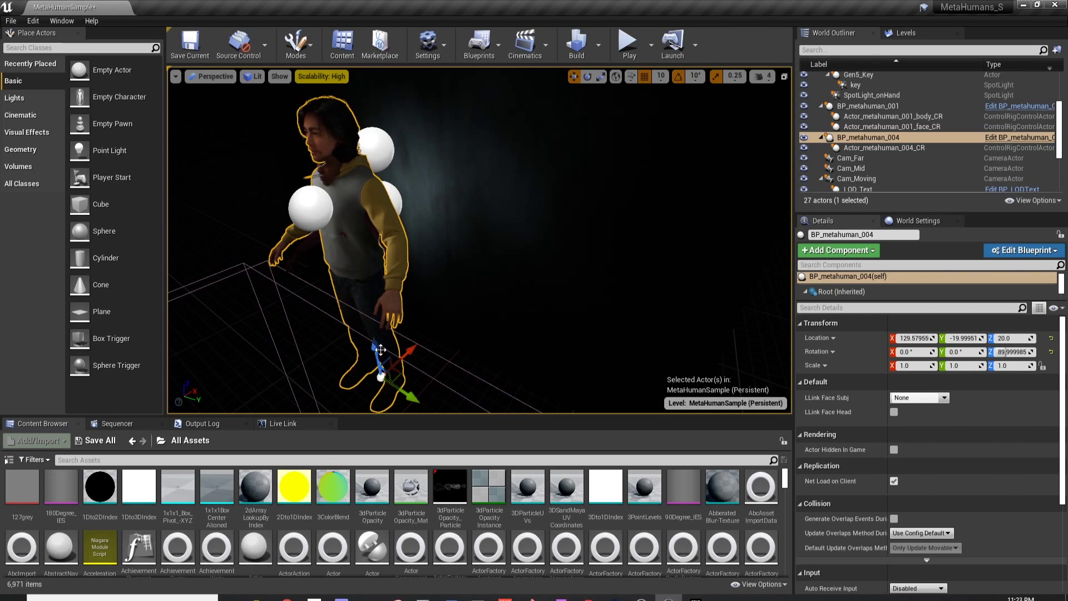
drag(374, 347, 374, 365)
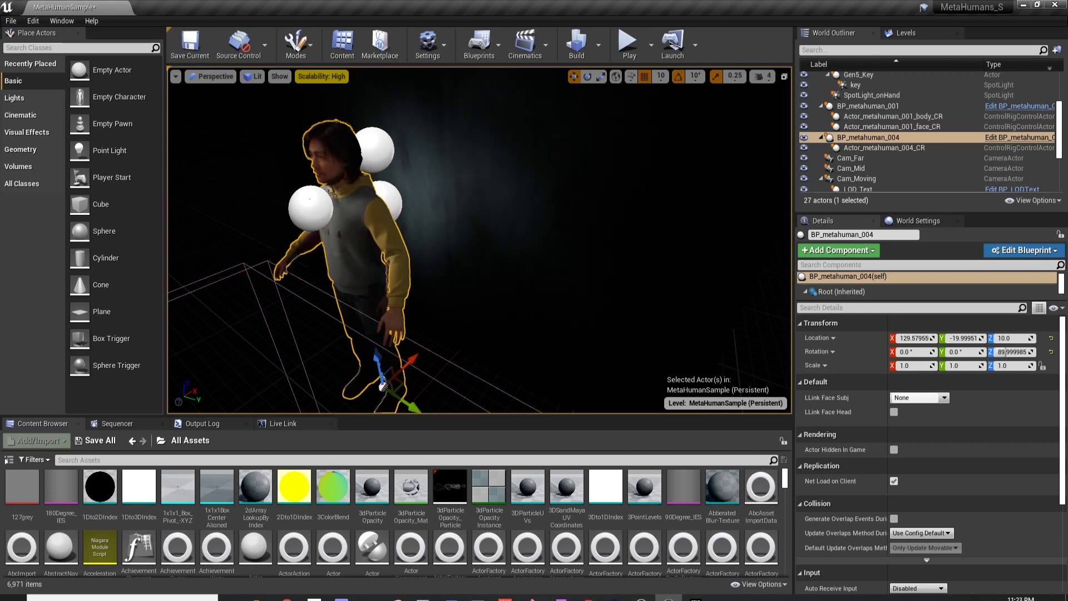
Step: Hide the BP_metahuman_001 actor in game
mouse_move(375, 365)
right_down()
mouse_move(340, 351)
mouse_move(384, 349)
right_up()
click(893, 106)
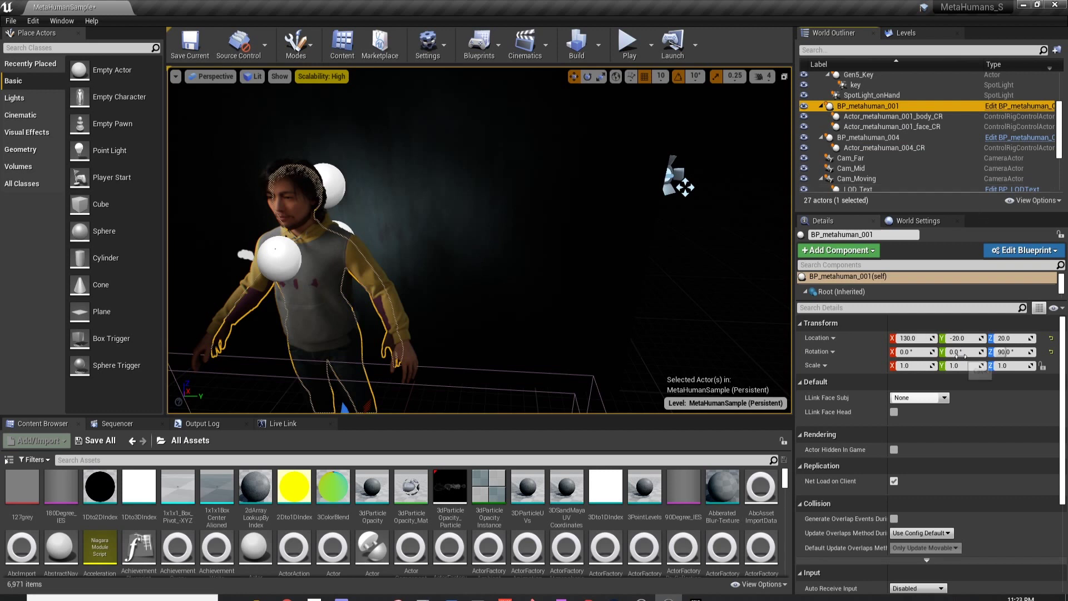
click(893, 450)
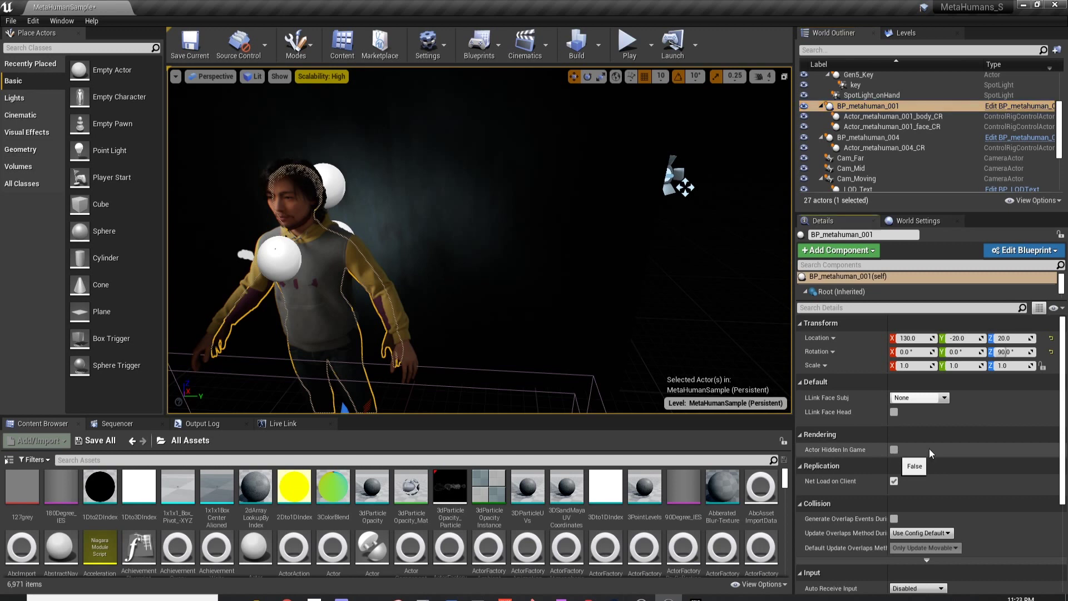
click(894, 450)
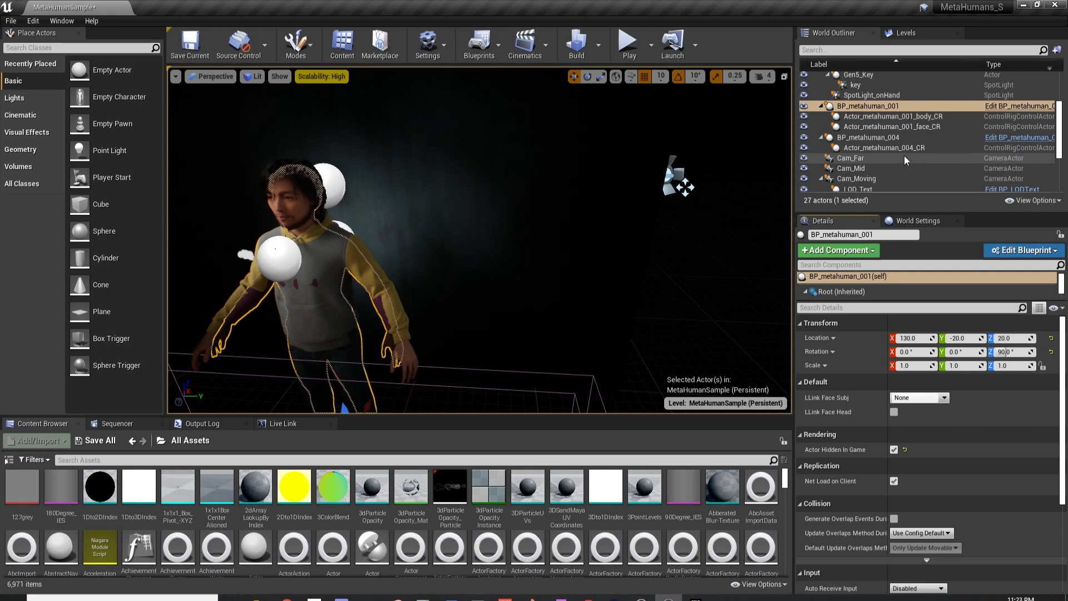
Step: Assign TTBL_metaHuman_004 as the level sequence of the MetaHumanSample_Sequence actor
scroll(903, 155, down, 3)
scroll(902, 153, down, 2)
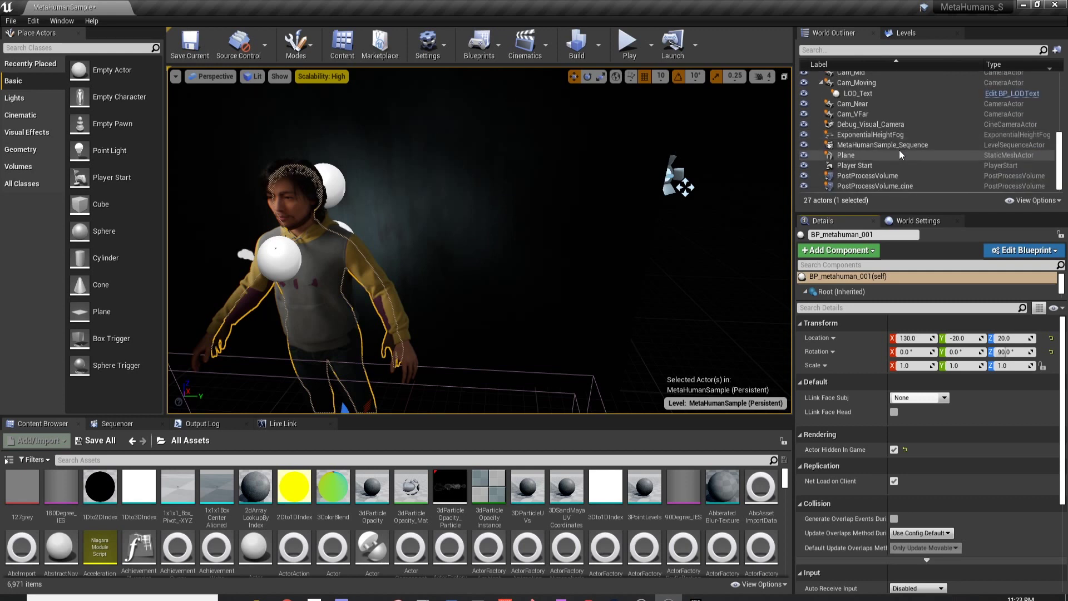
click(890, 145)
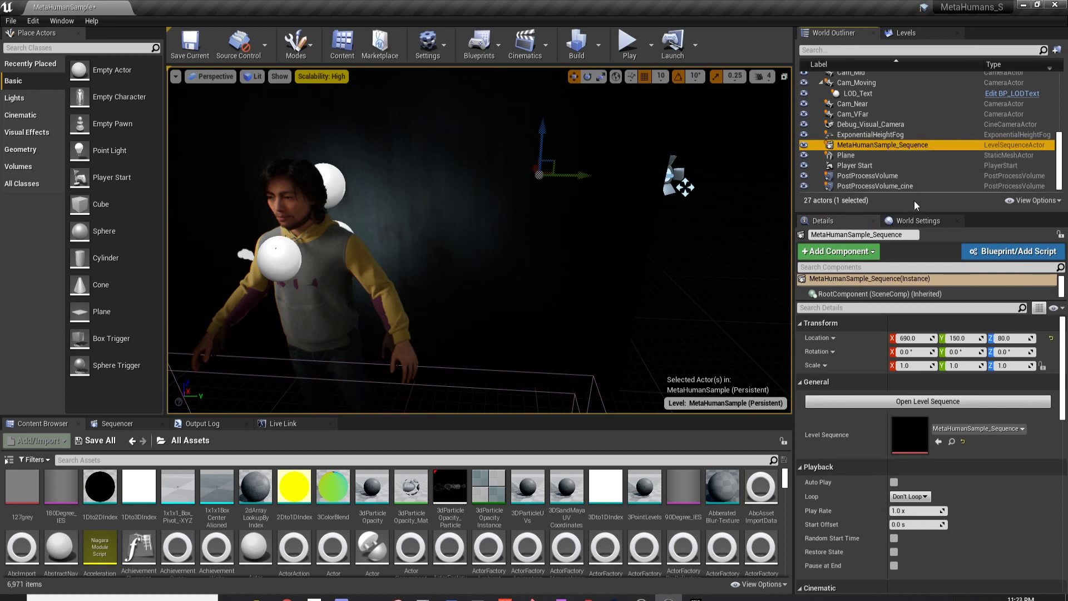
click(1006, 429)
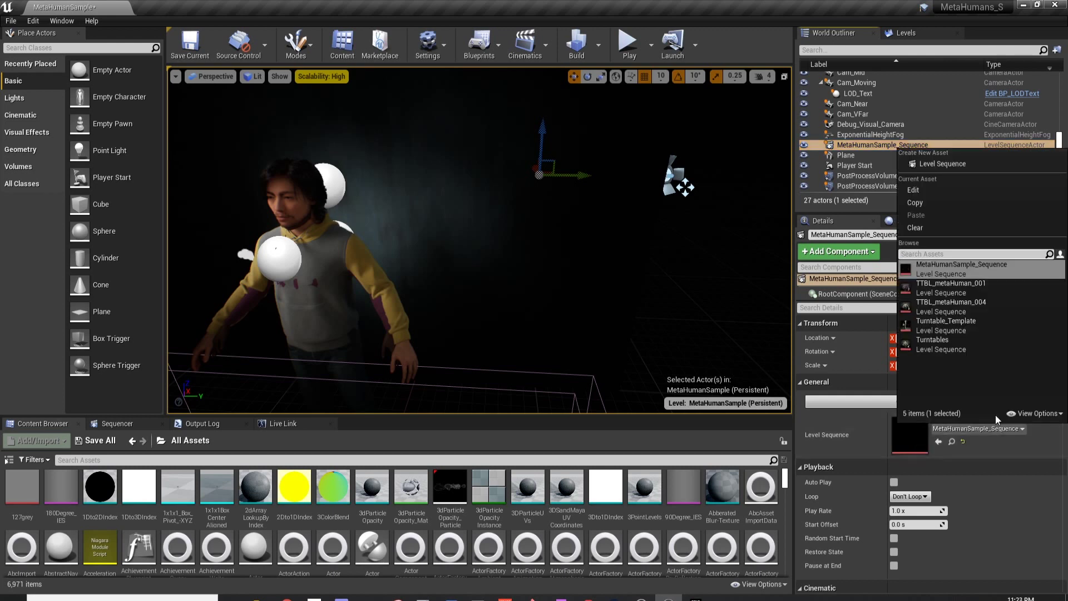
click(968, 301)
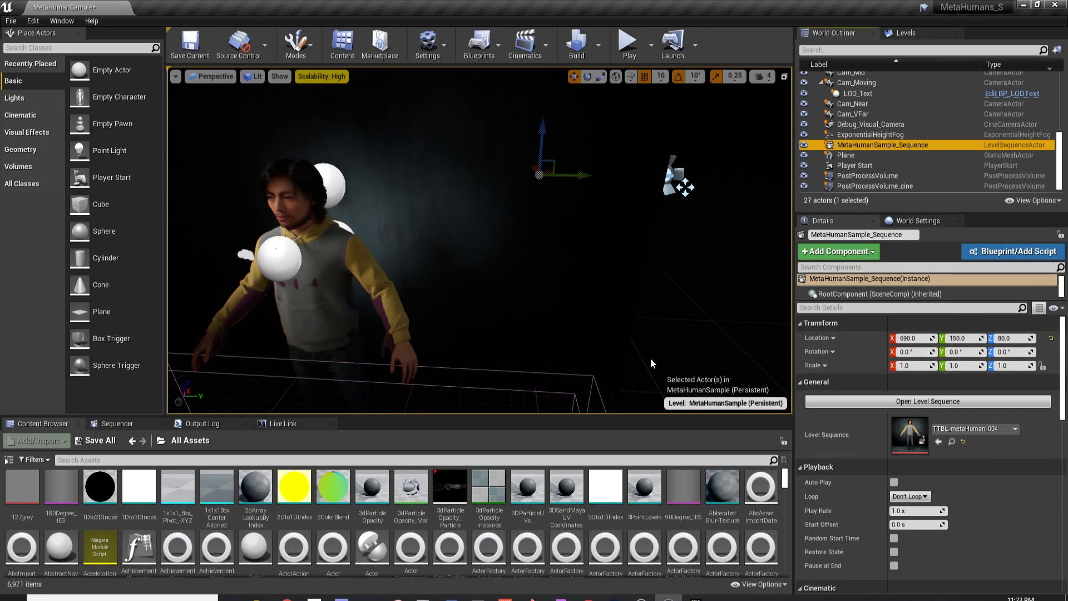
Step: Play the level, inspect the second MetaHuman's face up close, and stop the play session
click(686, 188)
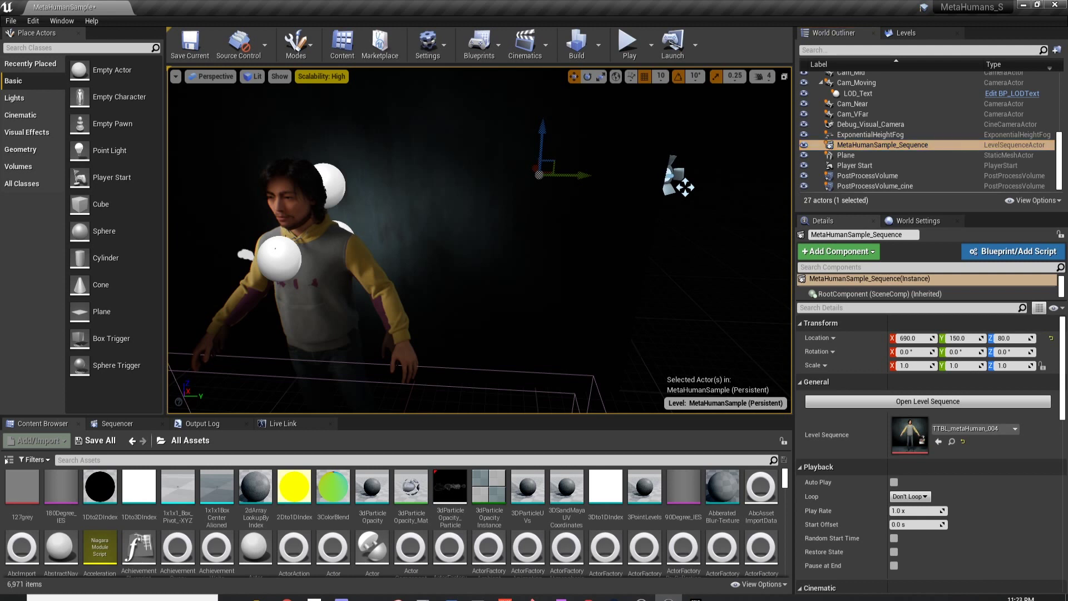
middle_drag(685, 187, 718, 183)
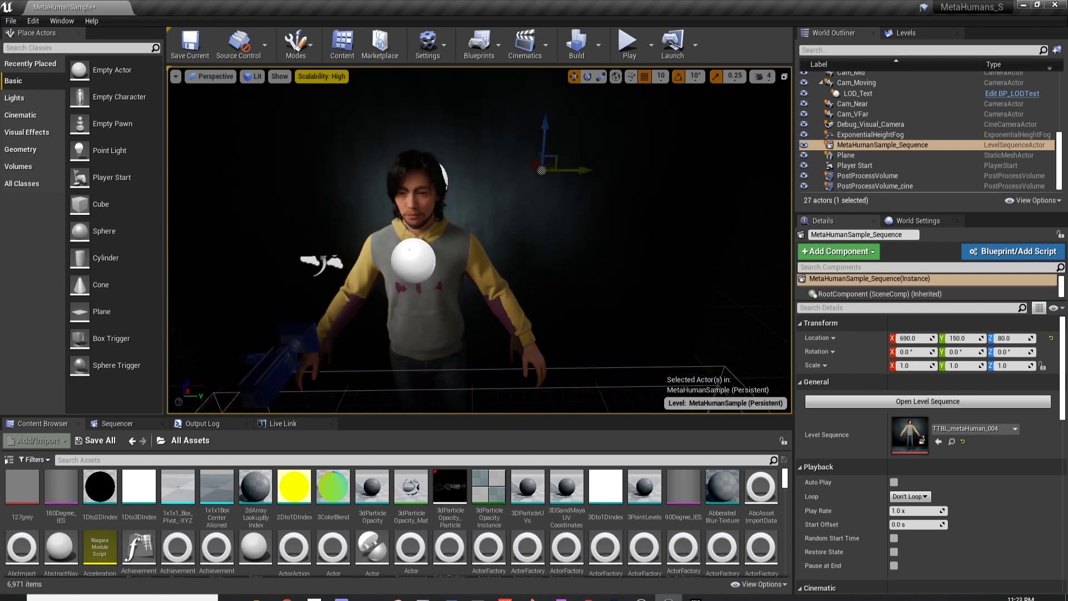
right_drag(603, 126, 603, 126)
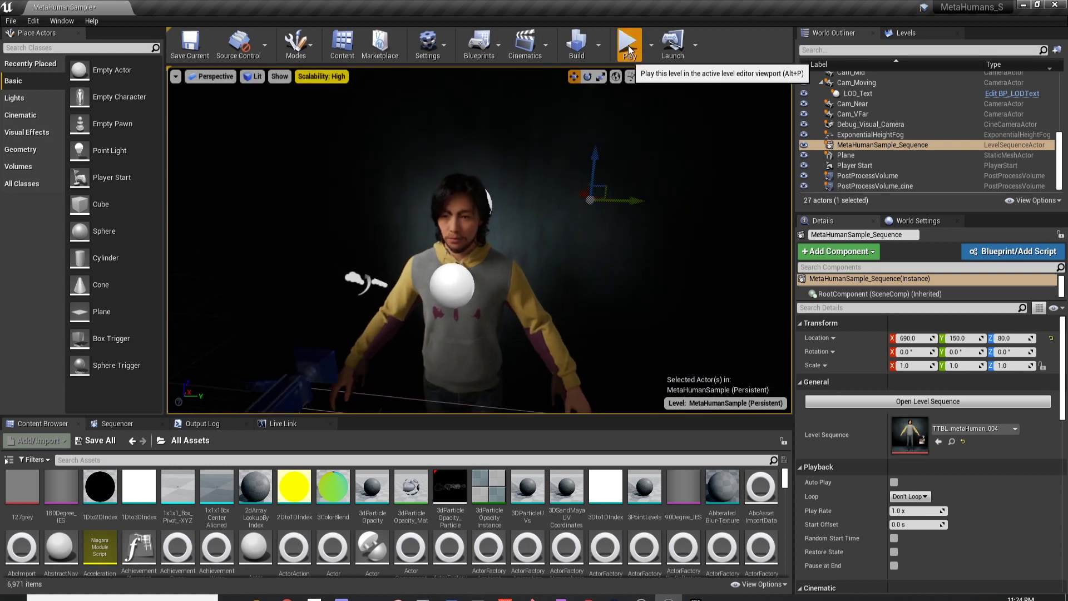
key(alt+p)
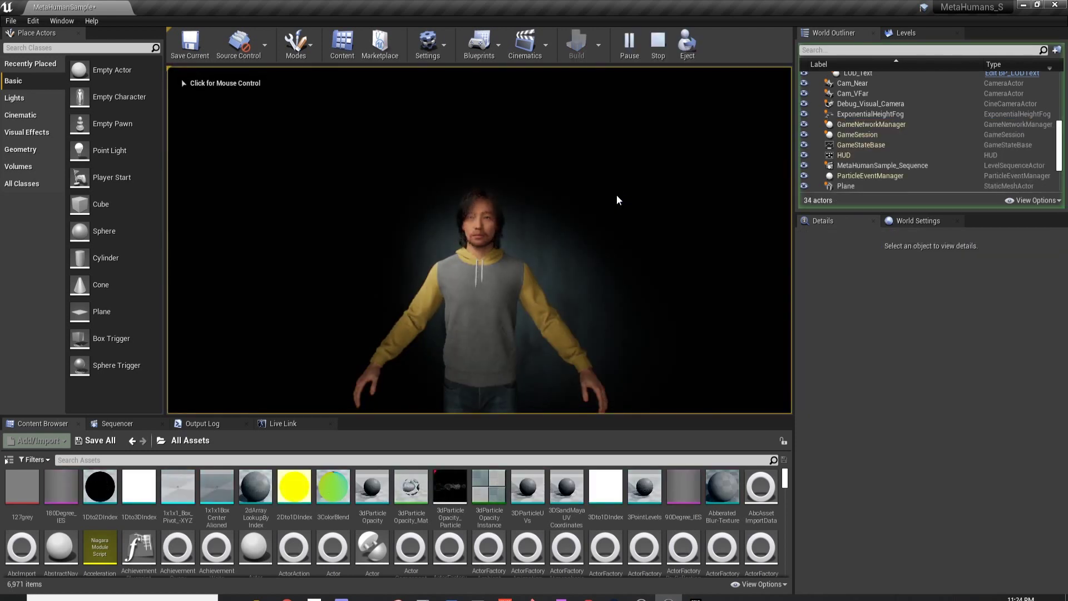
click(617, 196)
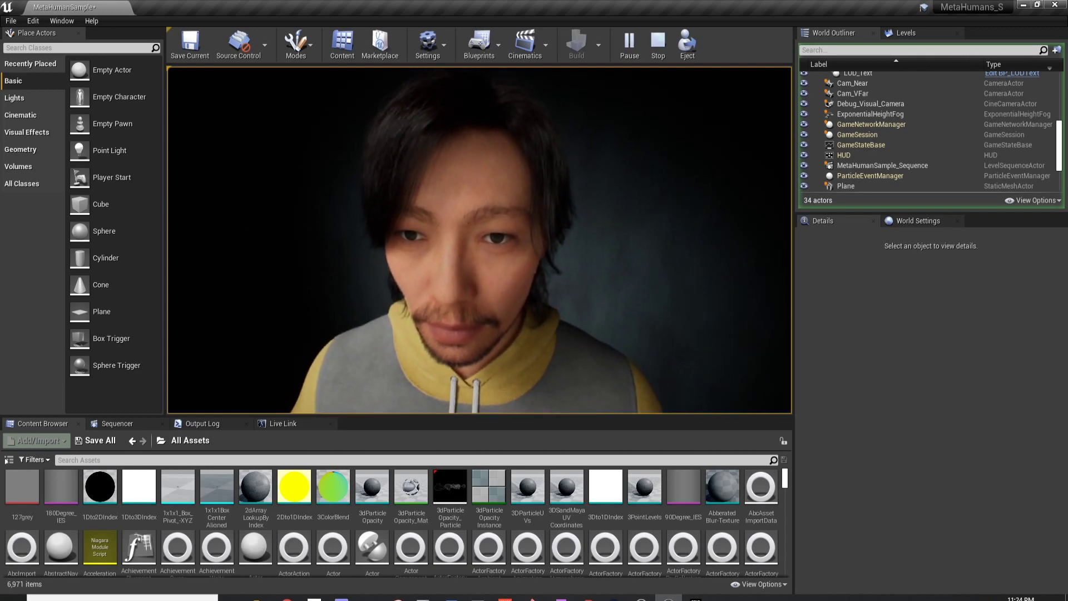
key(Escape)
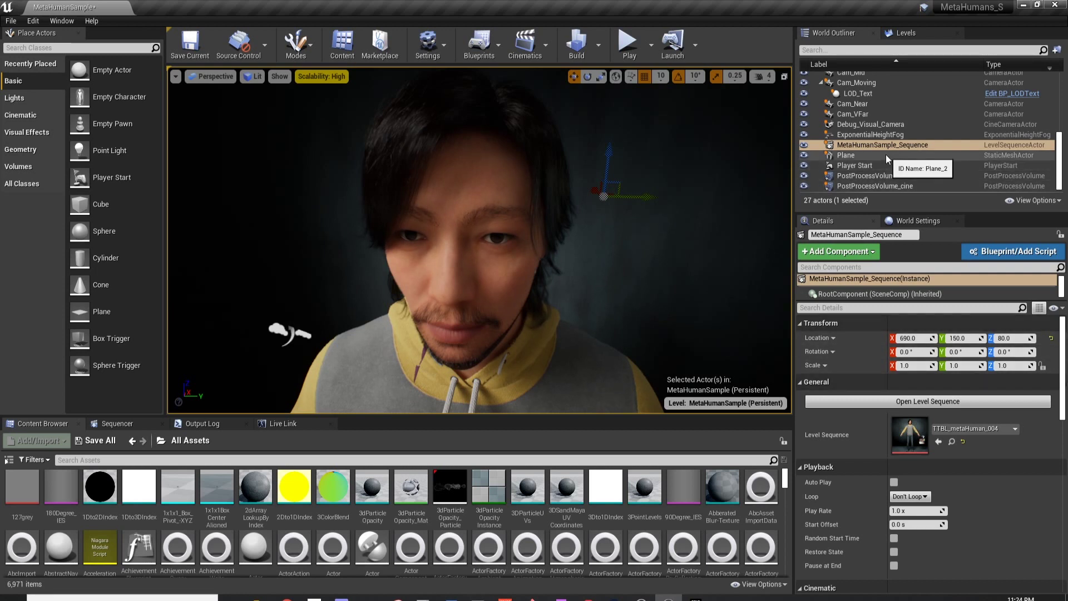
Step: Select the BP_metahuman_004 actor and switch to the Command Prompt to look up the Ethernet adapter's IPv4 address
scroll(885, 160, up, 5)
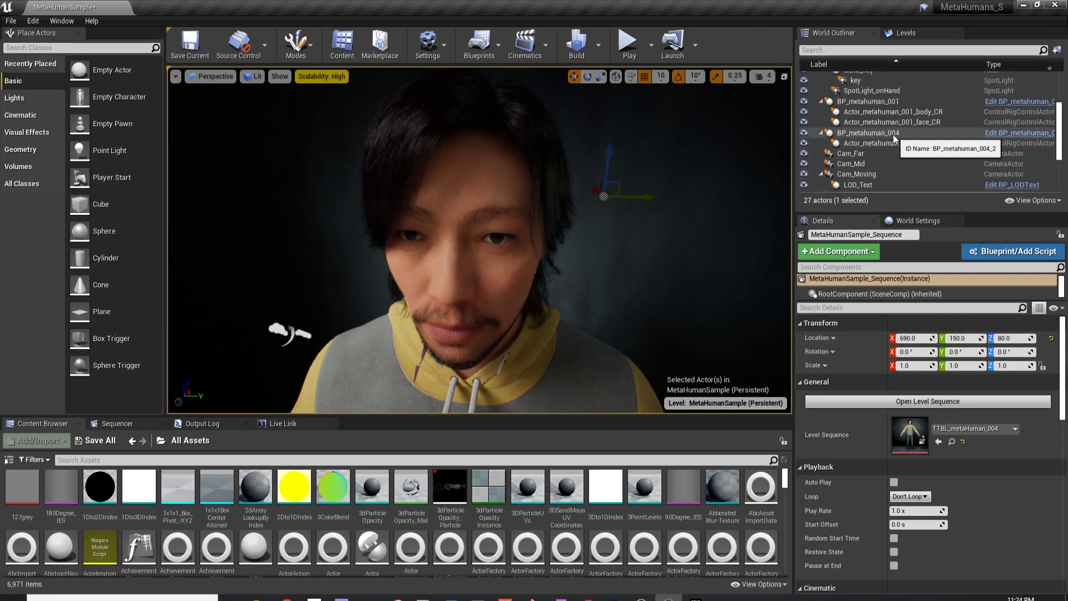
click(892, 135)
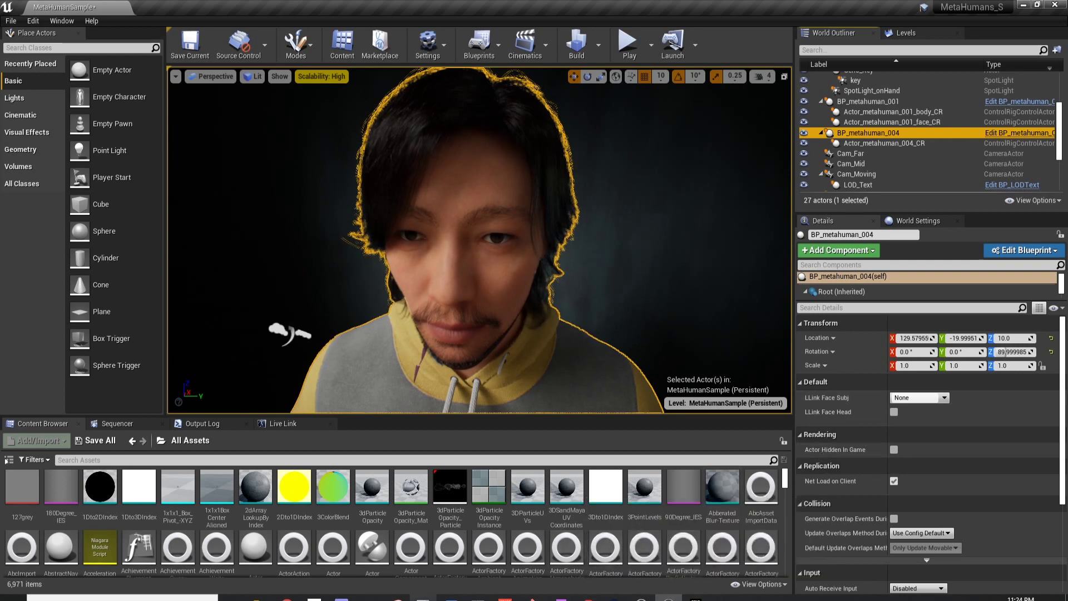
mouse_move(423, 597)
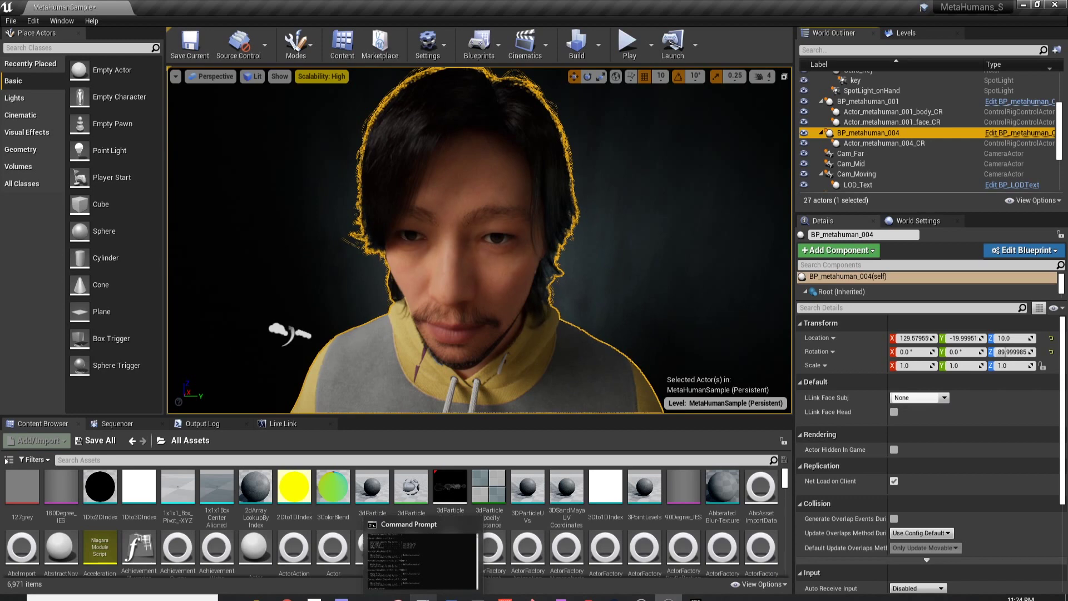
click(423, 597)
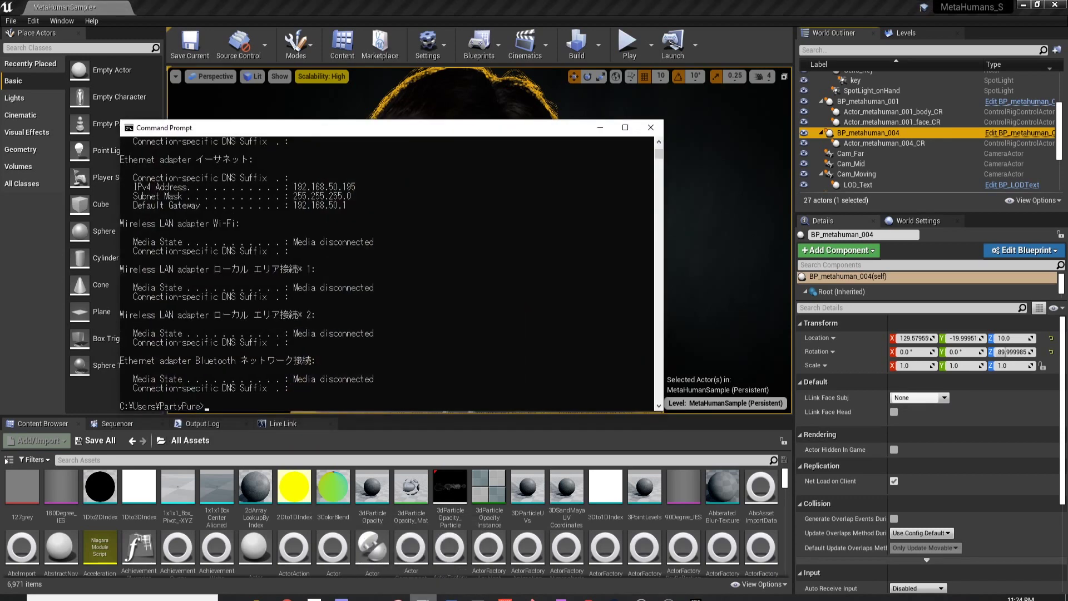
key(BackSpace)
key(BackSpace)
key(BackSpace)
click(305, 187)
drag(295, 186, 360, 188)
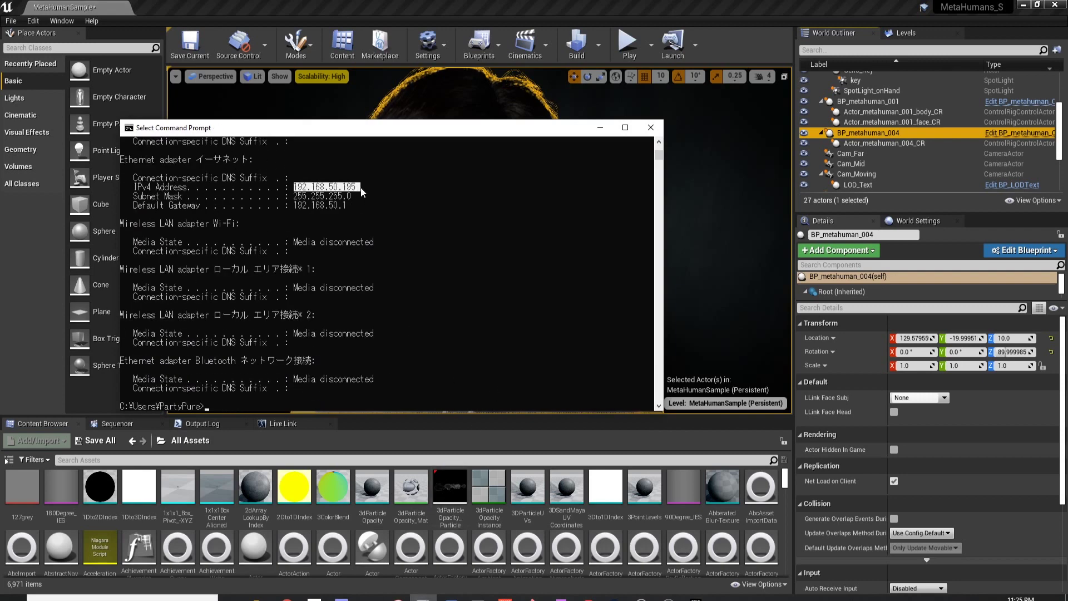
click(598, 128)
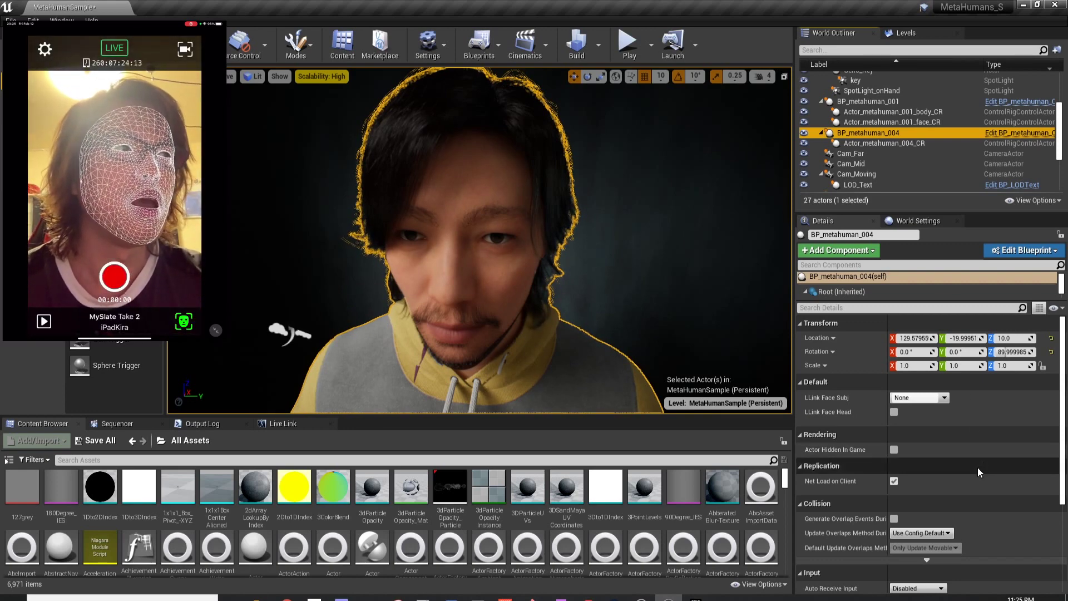
Step: Set BP_metahuman_004's LLink Face Subj to iPadKira and test the facial capture in a play session
click(944, 397)
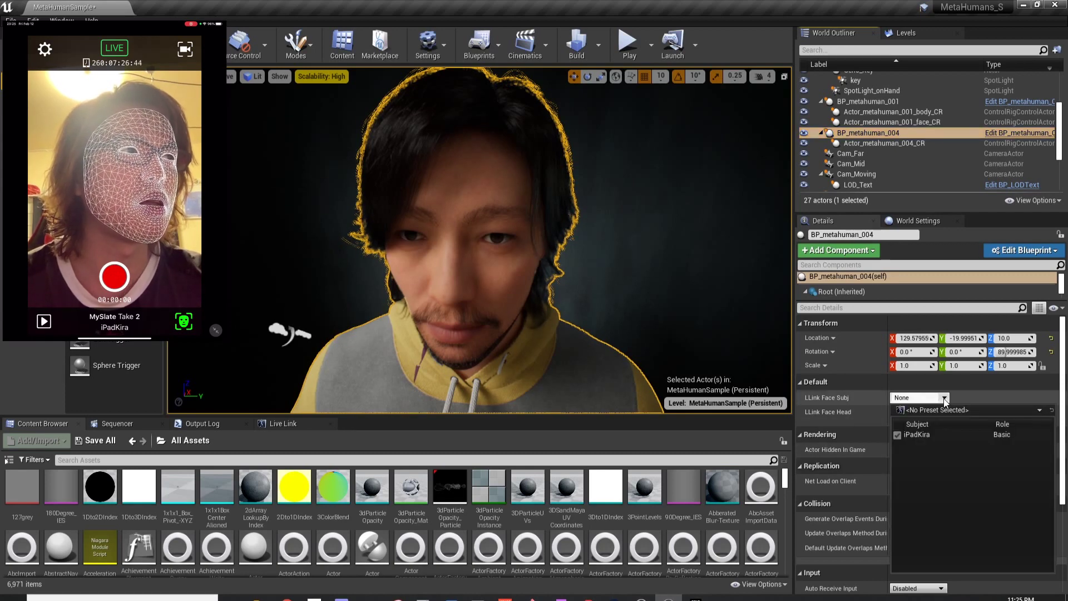
click(950, 437)
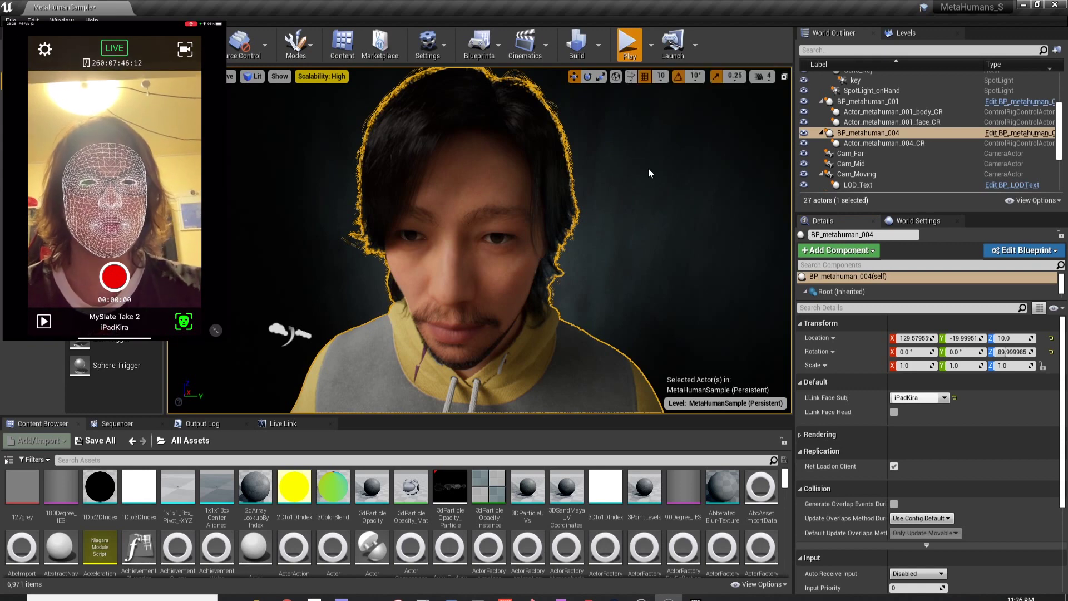
key(alt+p)
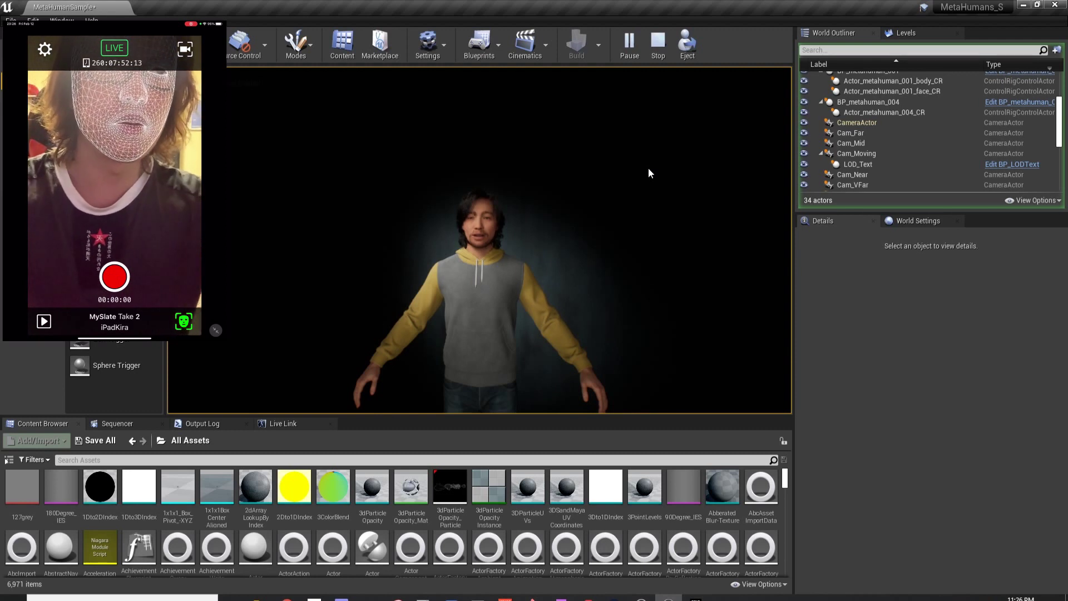
click(649, 168)
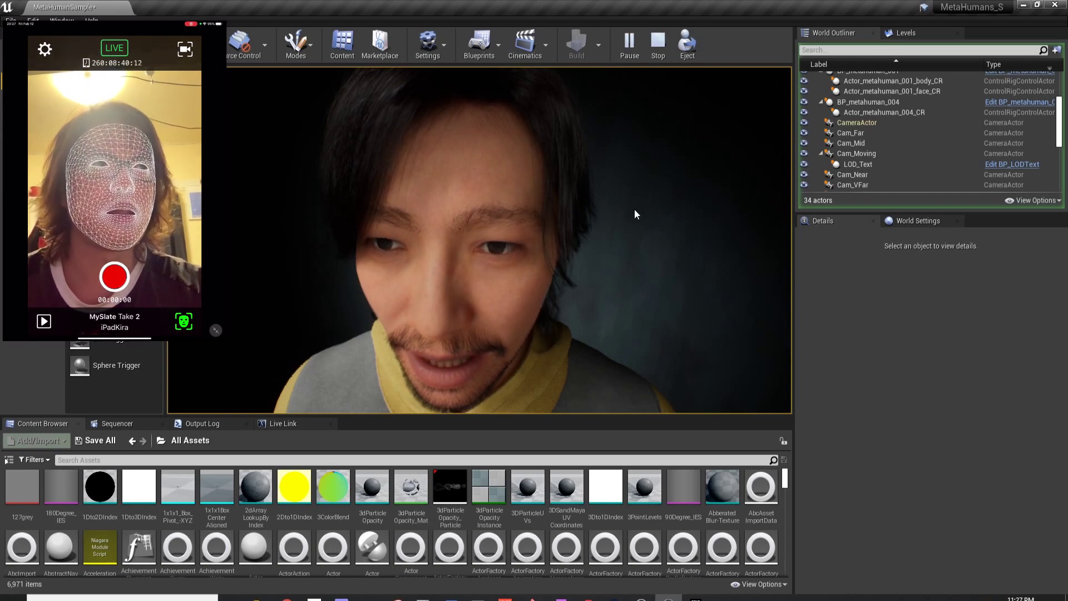
key(Escape)
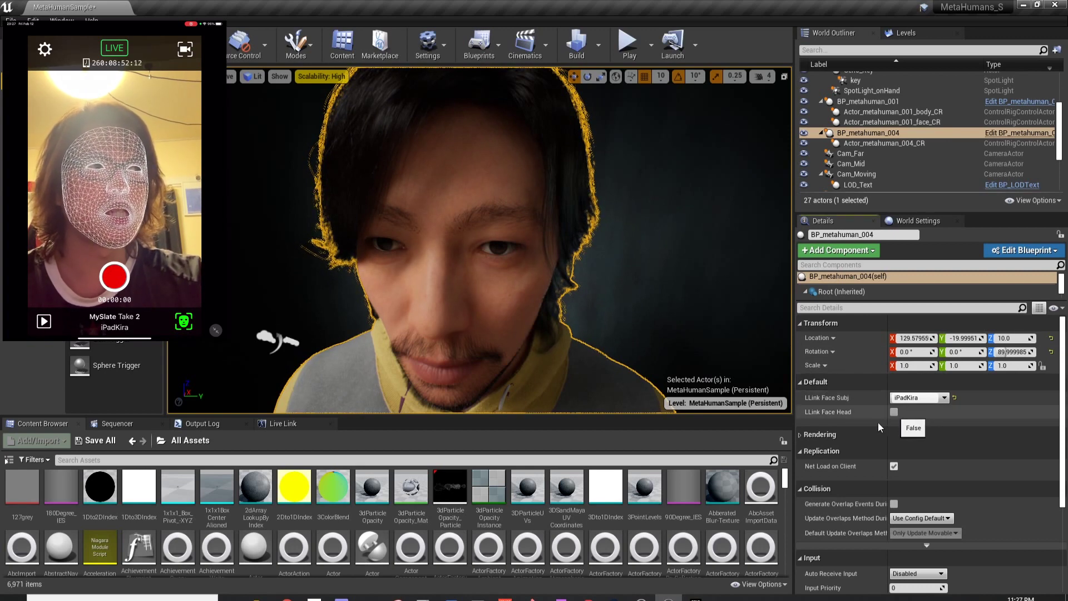
Step: Enable LLink Face Head on BP_metahuman_004 and play the level to test the head movement
click(893, 412)
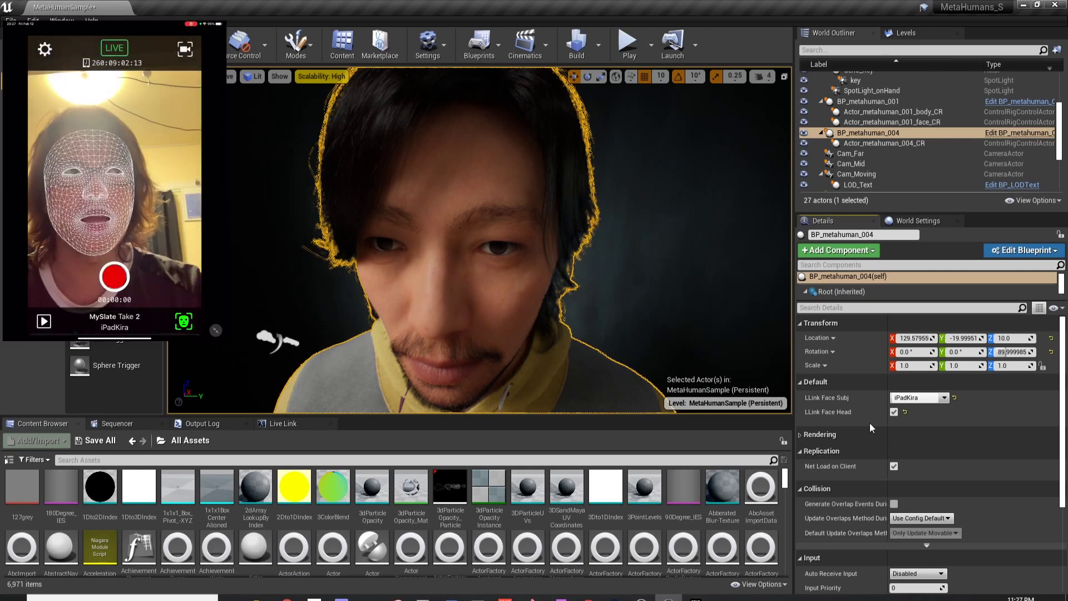
click(630, 50)
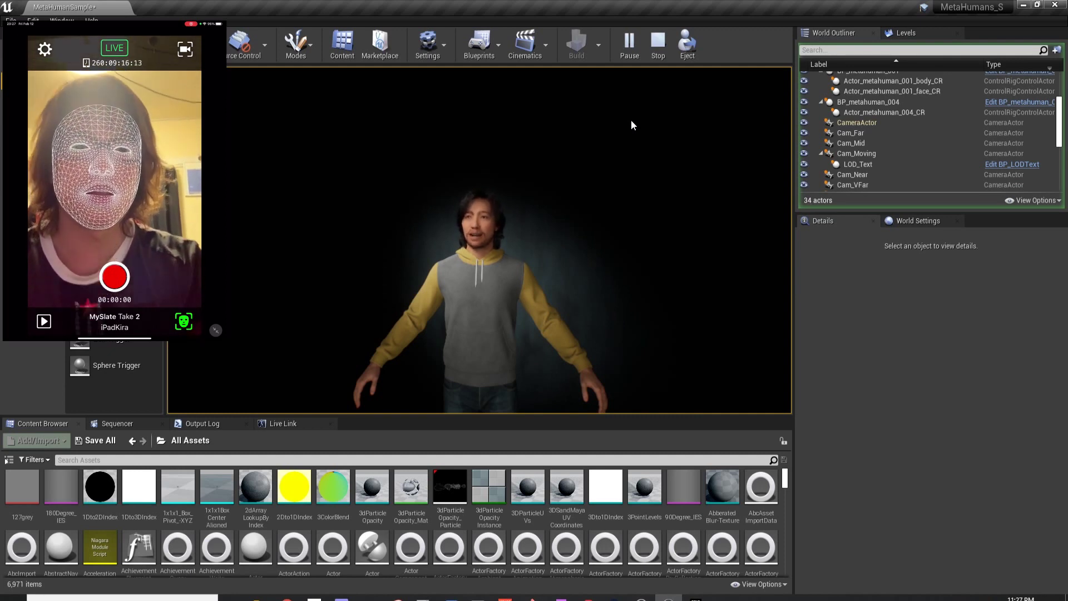
click(628, 178)
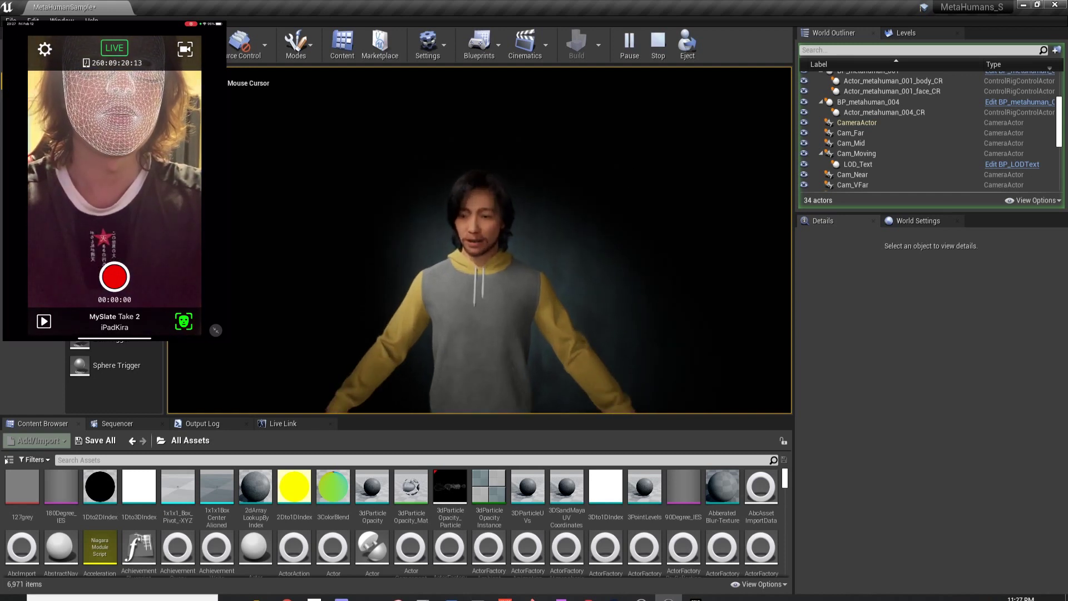